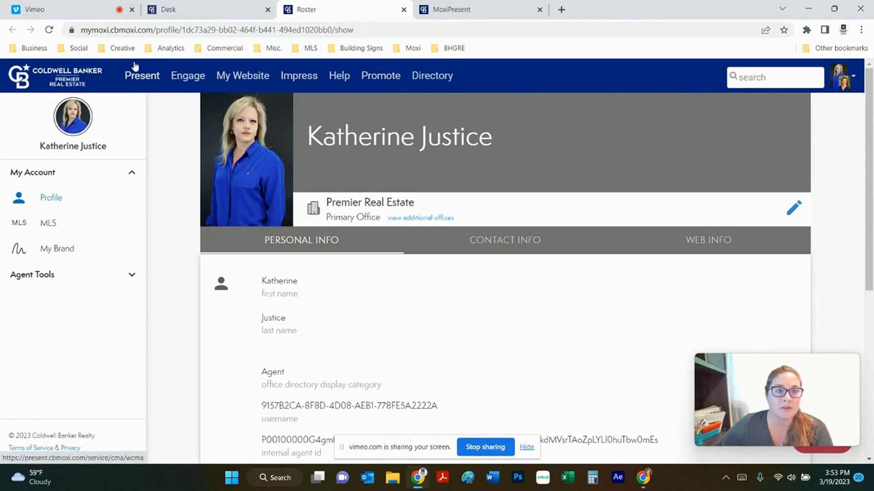
Go to the My Presentations list and look over the Sample Presentation's options menu without choosing anything.
left_click(479, 13)
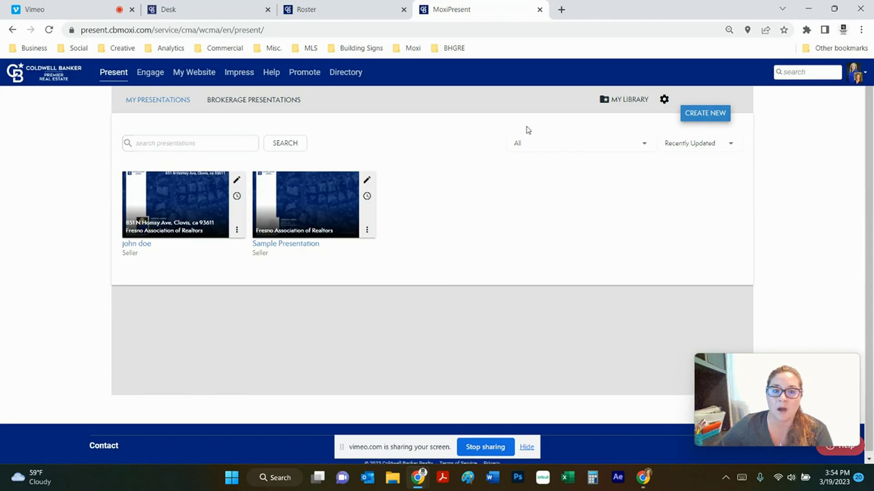
left_click(366, 230)
mouse_move(369, 234)
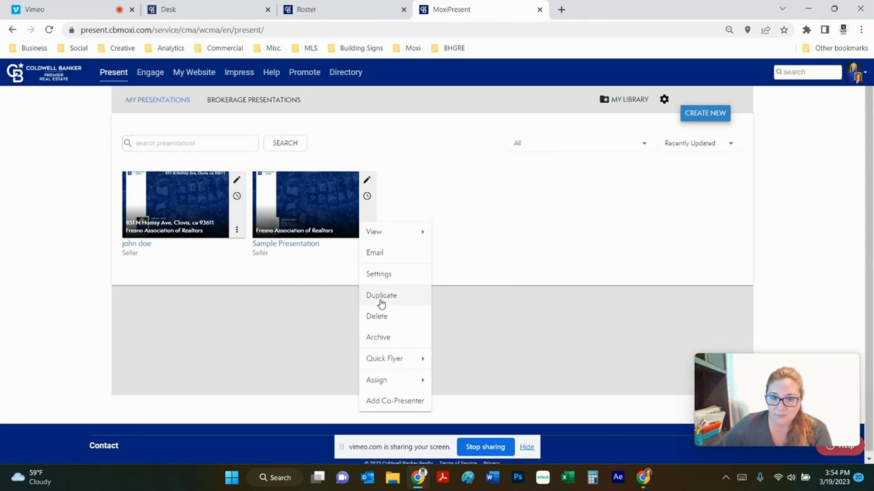
mouse_move(386, 362)
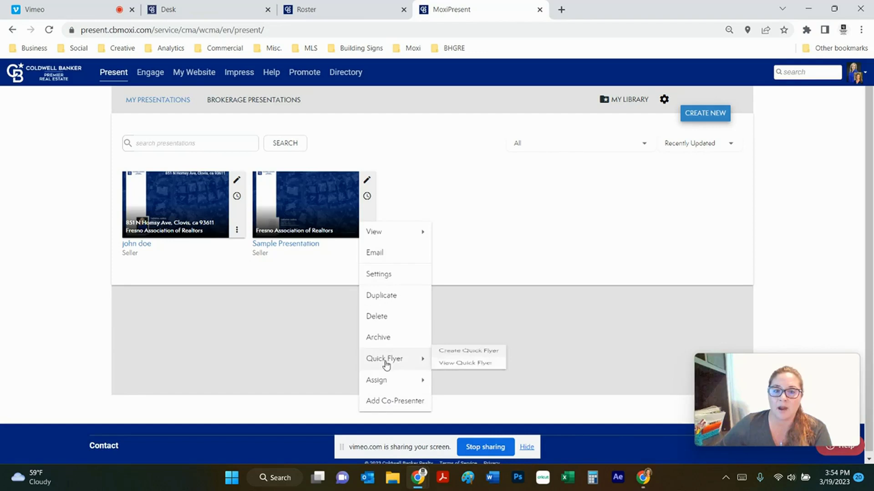
left_click(482, 240)
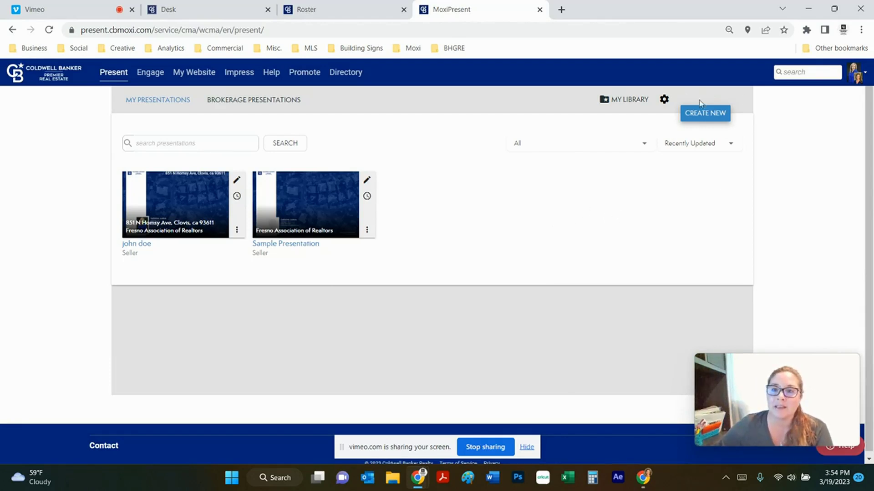
Start a new Seller-type presentation and continue to template selection.
left_click(712, 123)
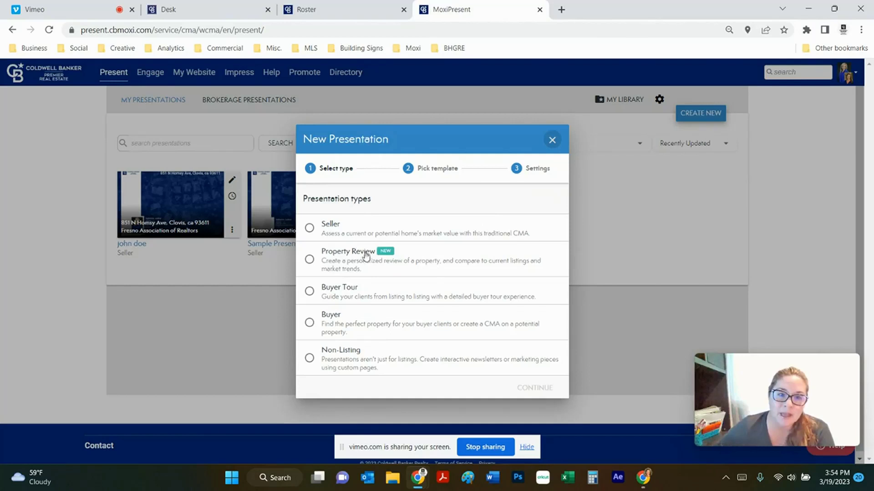
left_click(308, 229)
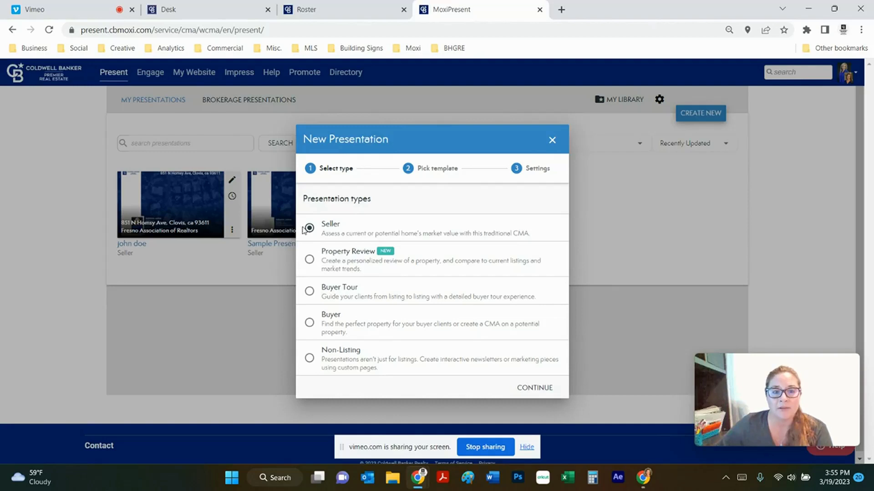
left_click(532, 390)
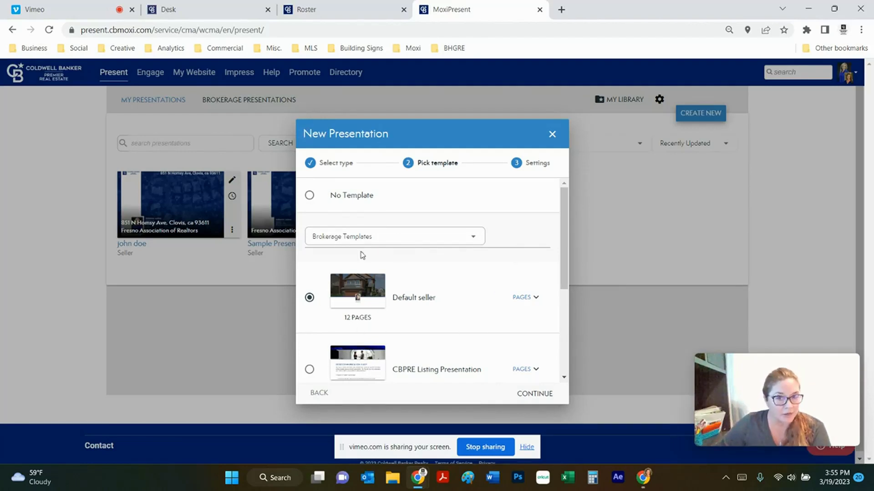
Browse the Brokerage templates, then compare them with the Coldwell Banker templates.
scroll(465, 253, "down", 2)
scroll(467, 254, "down", 1)
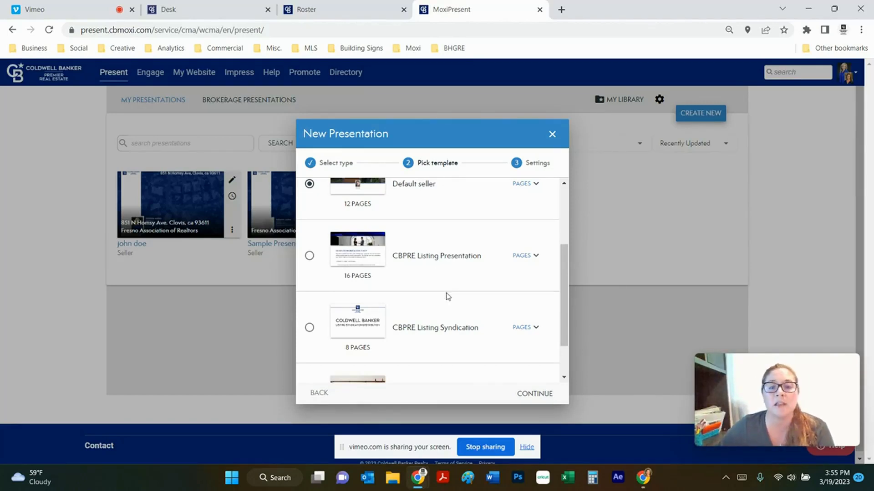
scroll(444, 300, "down", 1)
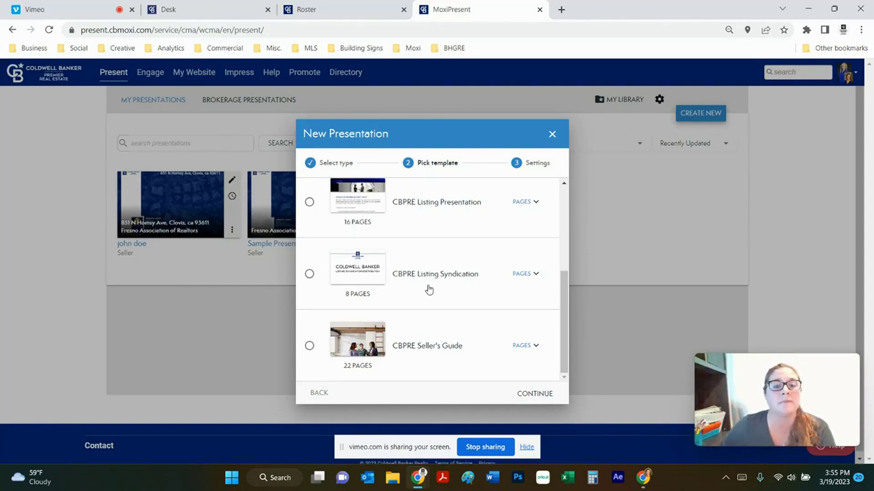
scroll(426, 318, "up", 4)
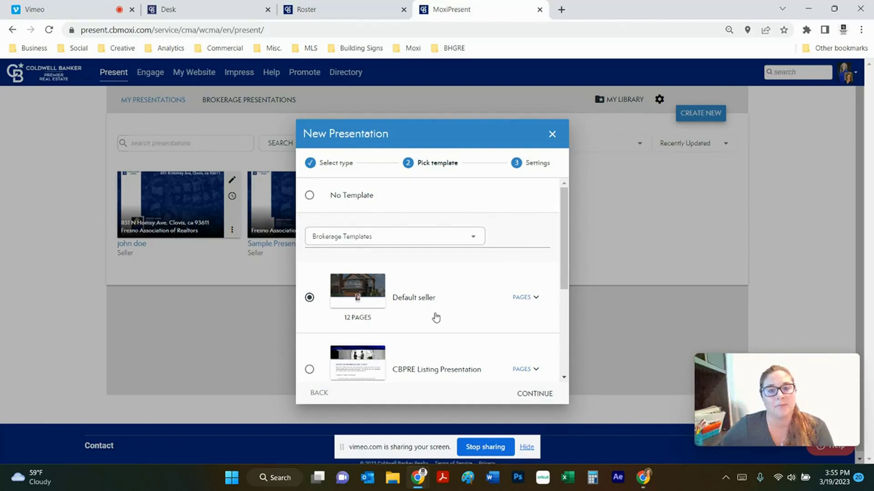
left_click(473, 238)
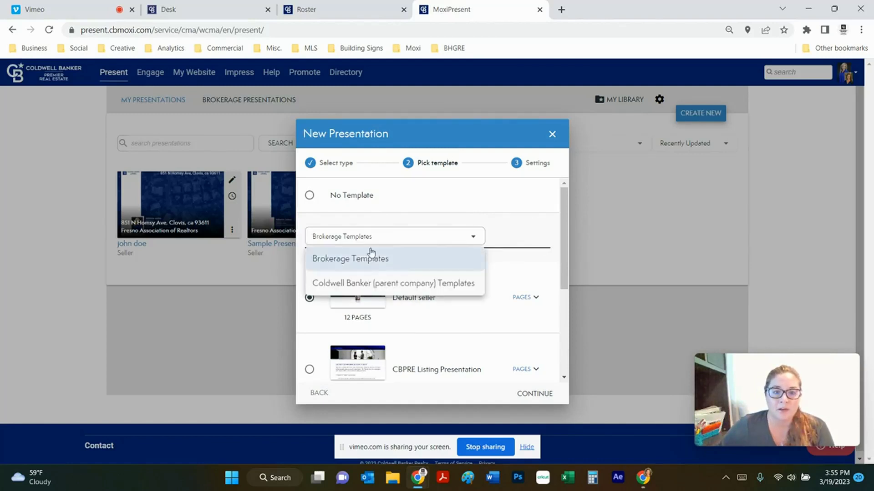
left_click(361, 284)
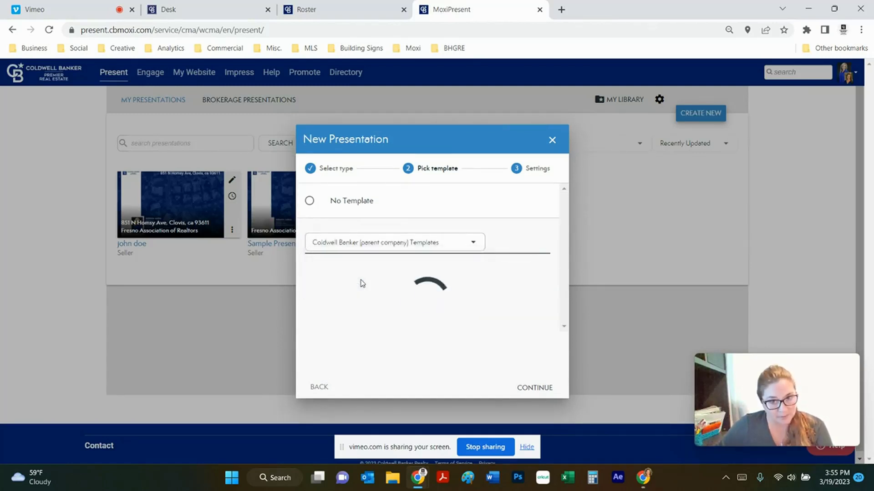
scroll(414, 288, "down", 1)
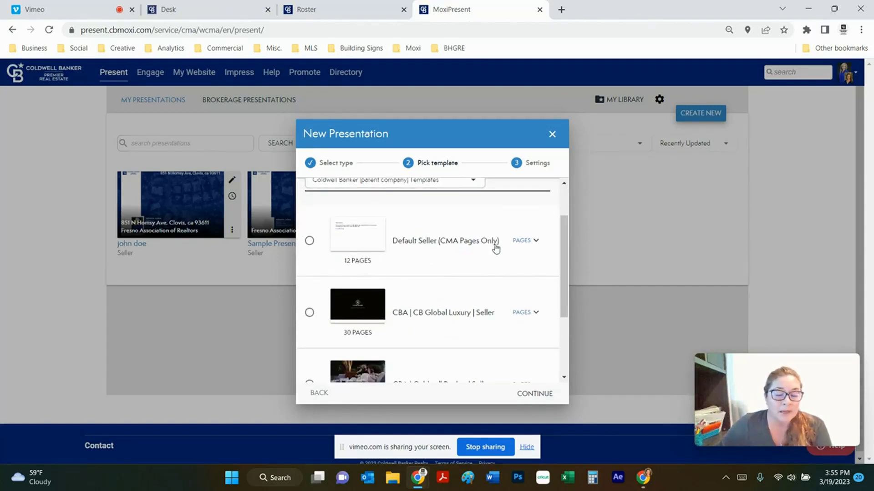
scroll(495, 249, "down", 2)
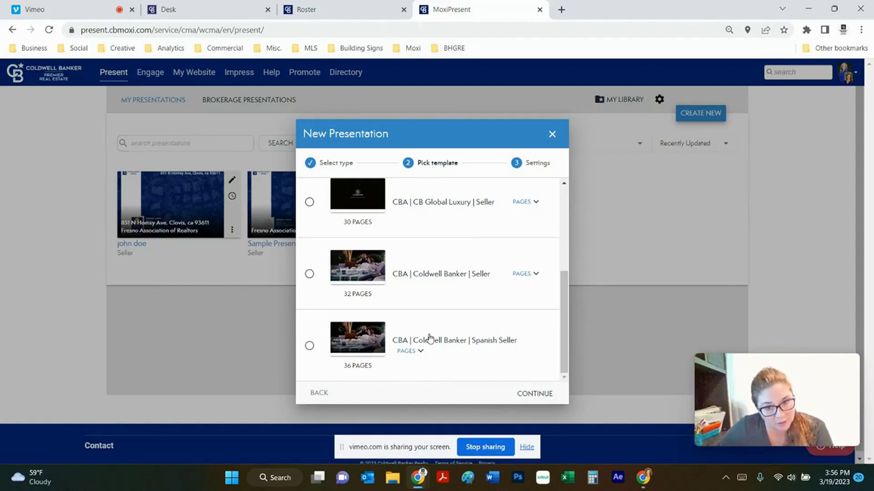
scroll(411, 277, "up", 4)
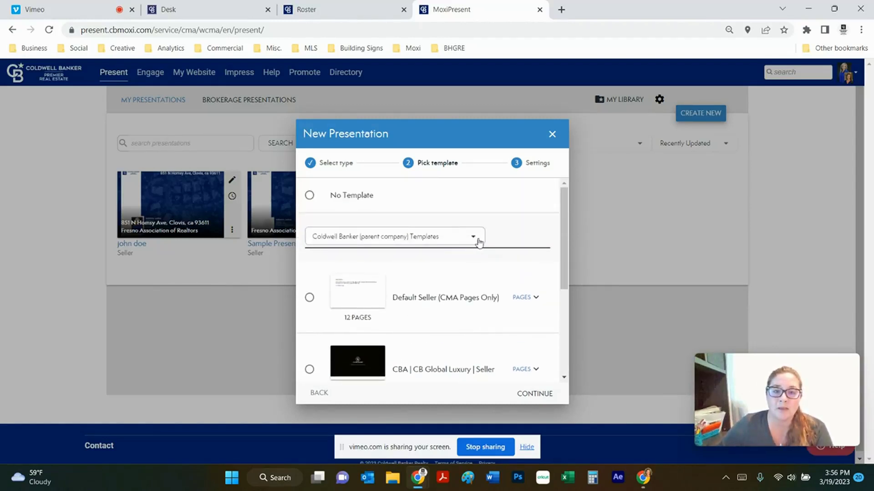
Return to Brokerage Templates, select the 12-page Default seller template and continue to settings.
left_click(478, 241)
left_click(387, 247)
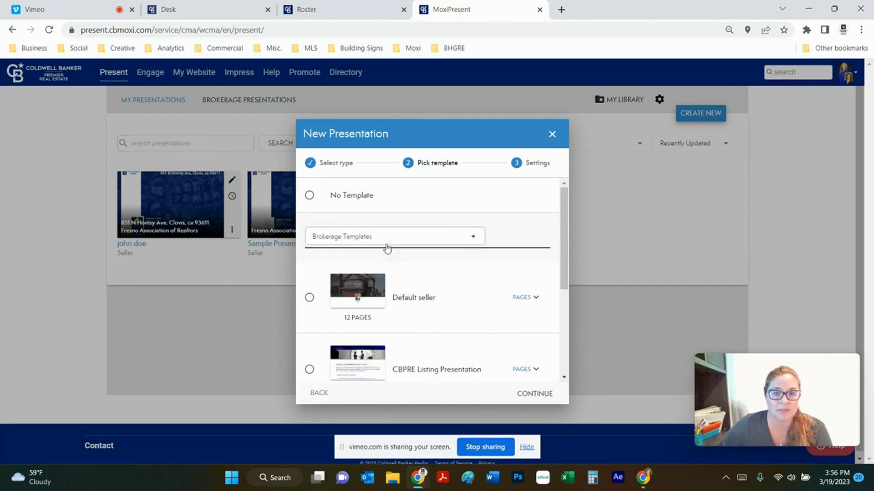
left_click(310, 298)
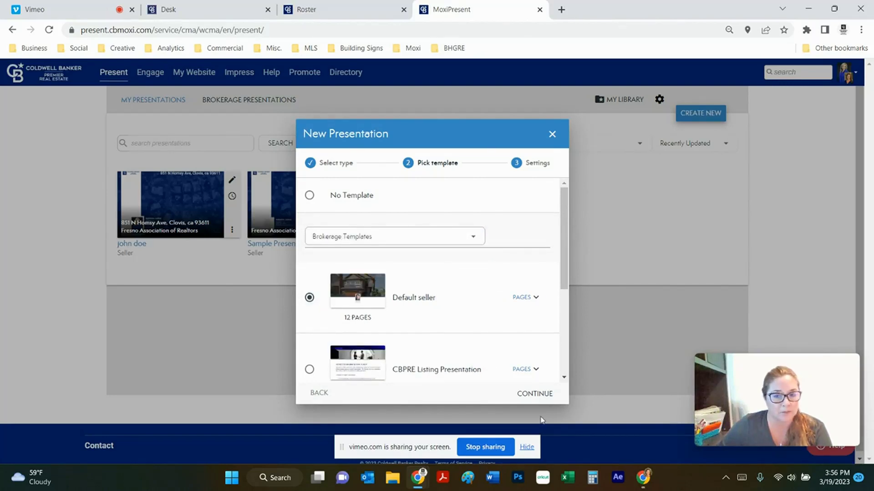
left_click(534, 394)
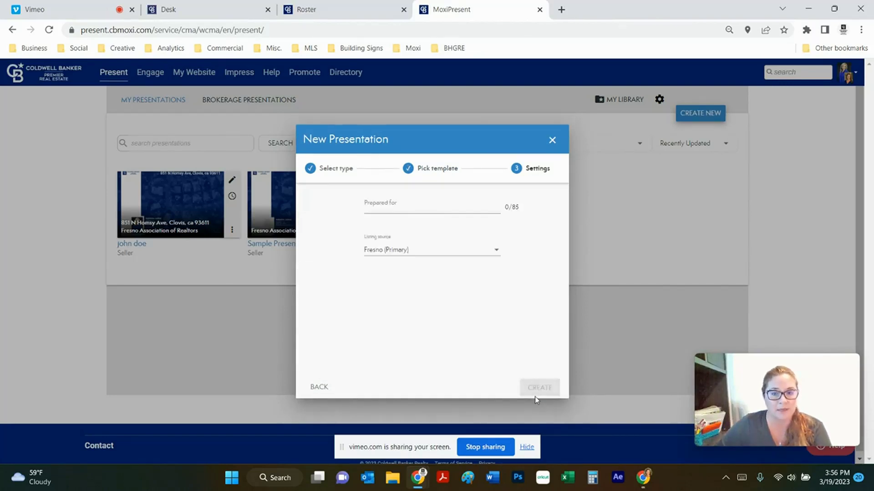
Enter the client's name as Prepared for, keep Fresno (Primary) as listing source, and create it.
left_click(426, 207)
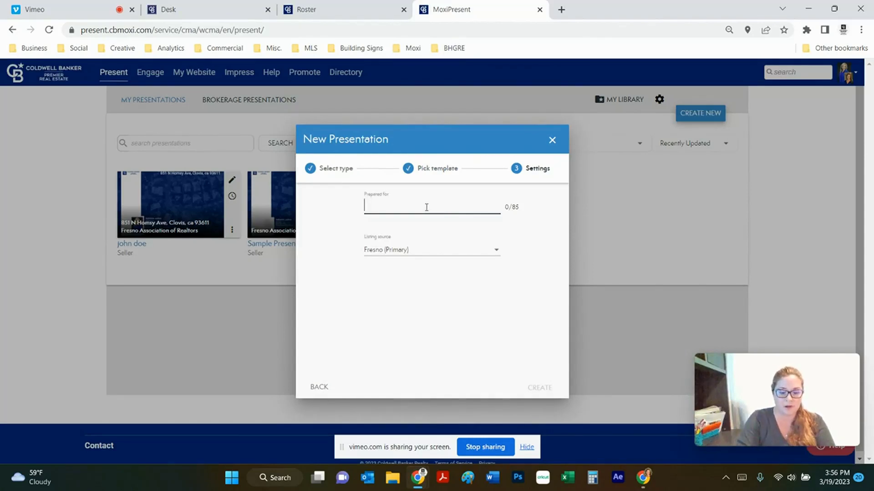
type("John Doe")
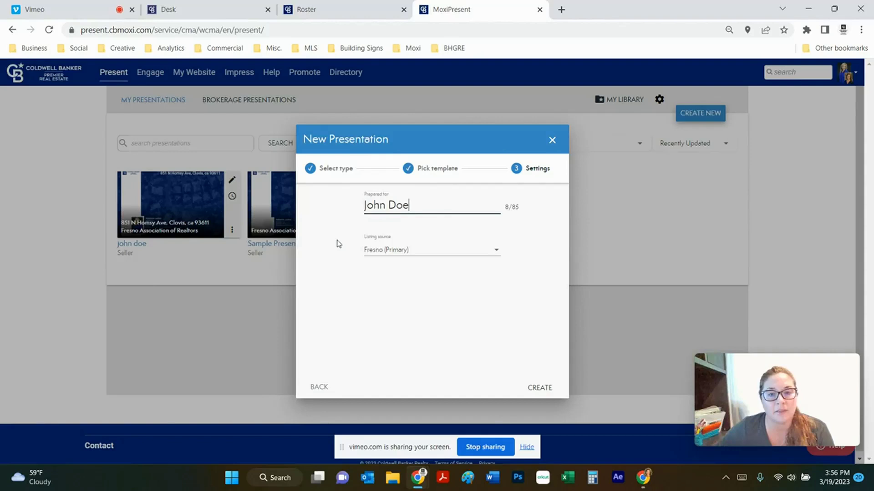
left_click(547, 387)
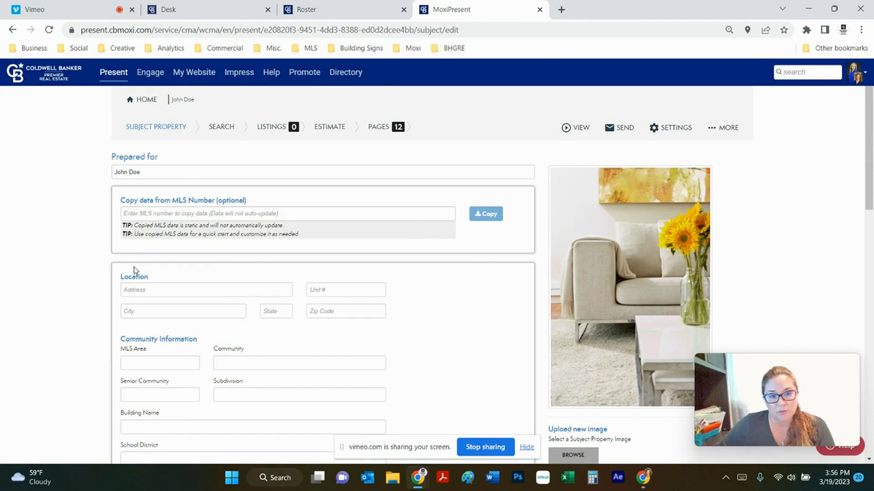
Fill in the property's street address from suggestions, city Clovis, state ca and zip 93611.
left_click(152, 291)
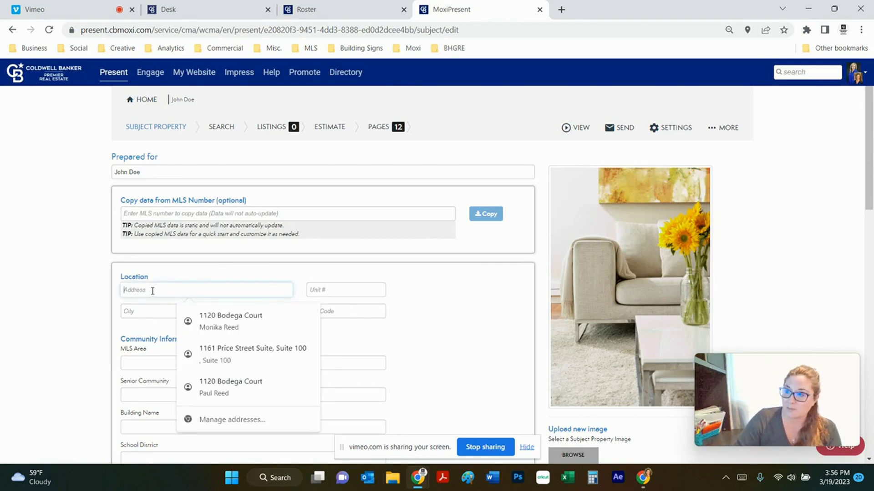
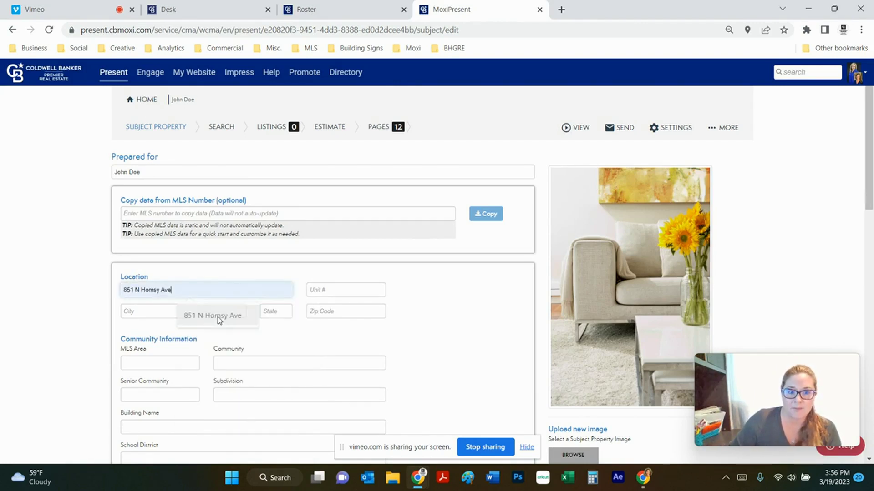
left_click(215, 317)
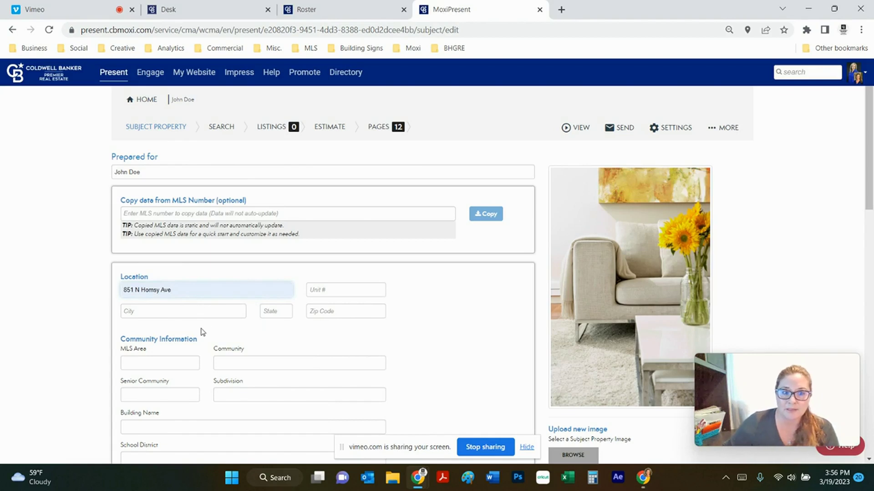
left_click(146, 313)
type("Clovis")
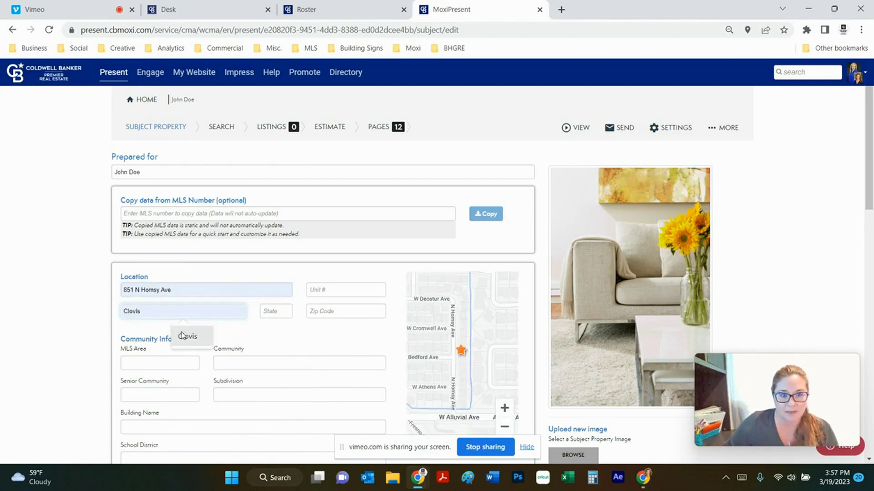
left_click(184, 336)
left_click(272, 312)
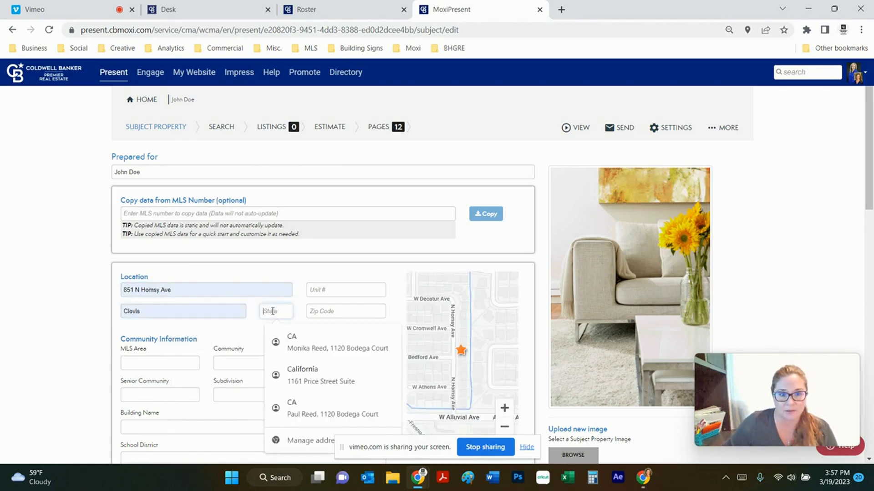
left_click(353, 307)
type("9")
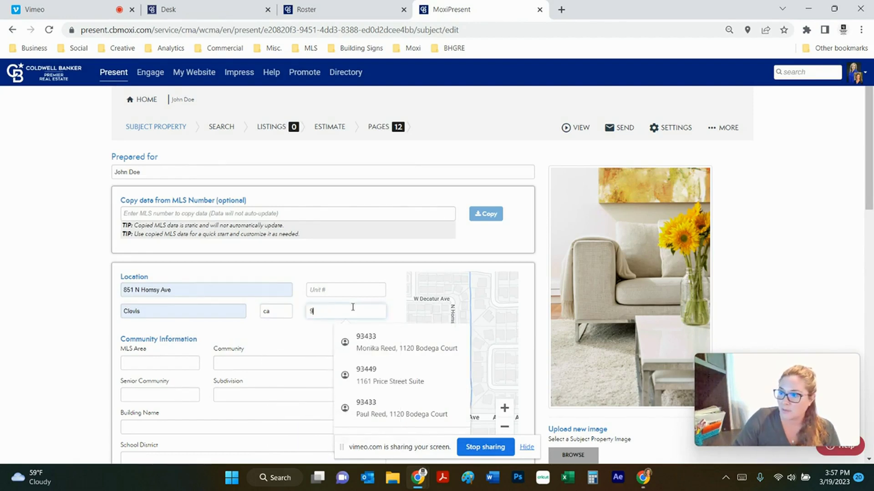
type("3611")
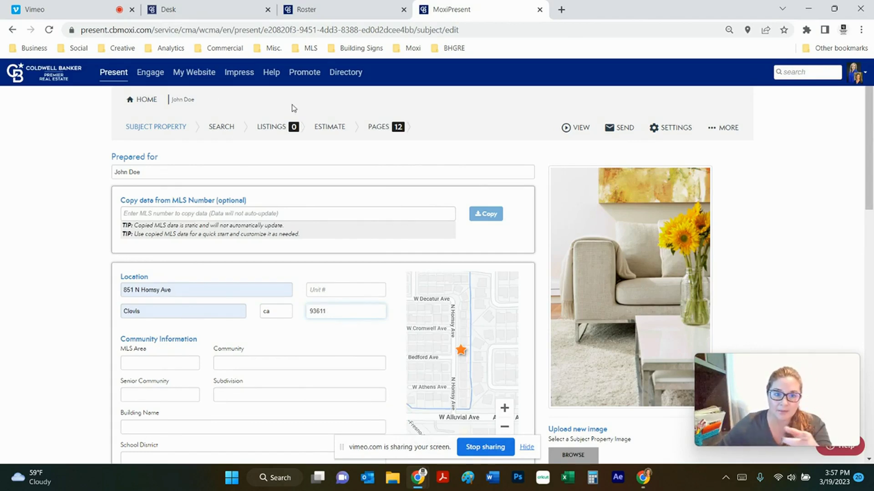
Set Single-Family Home, 3 bedrooms, 2 full baths, 1831 sq ft and a 4800 sq ft lot.
scroll(336, 303, "down", 3)
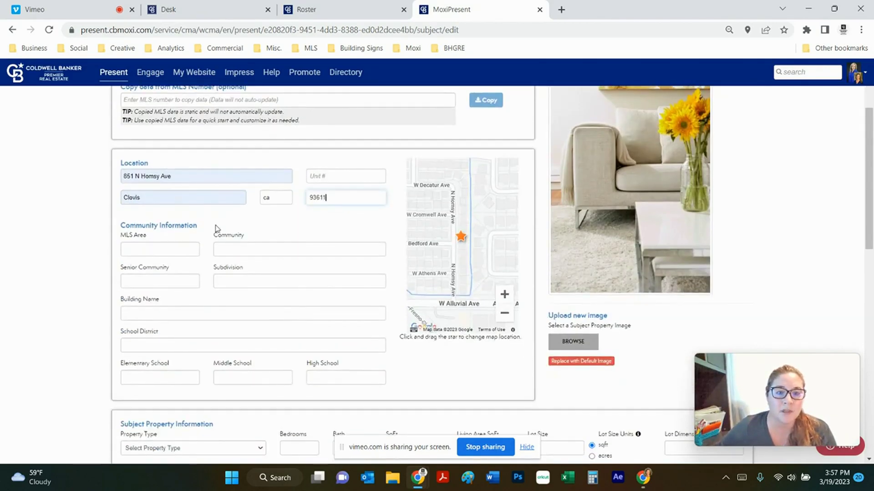
scroll(320, 219, "down", 3)
scroll(320, 219, "down", 1)
left_click(262, 278)
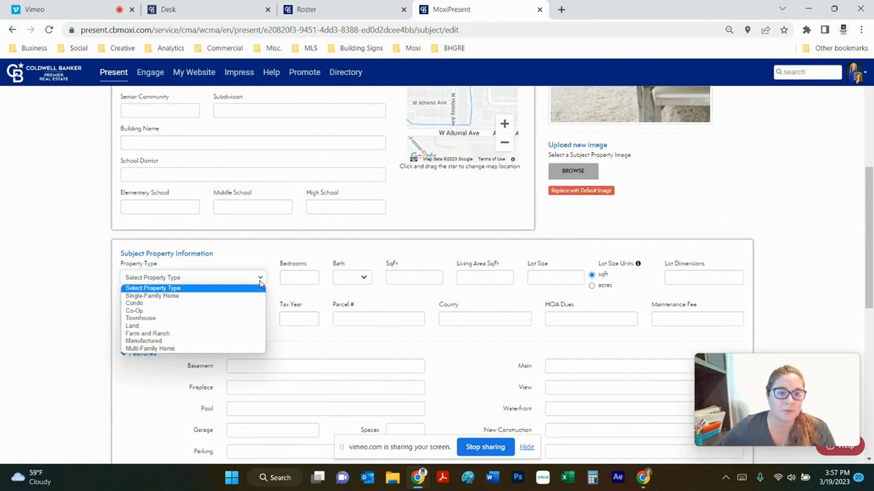
left_click(244, 294)
left_click(307, 273)
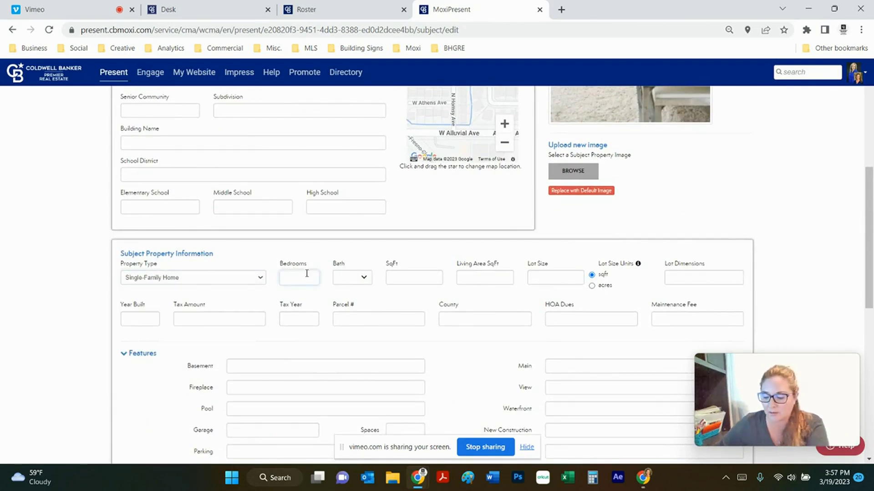
type("3")
left_click(354, 278)
left_click(413, 311)
left_click(412, 311)
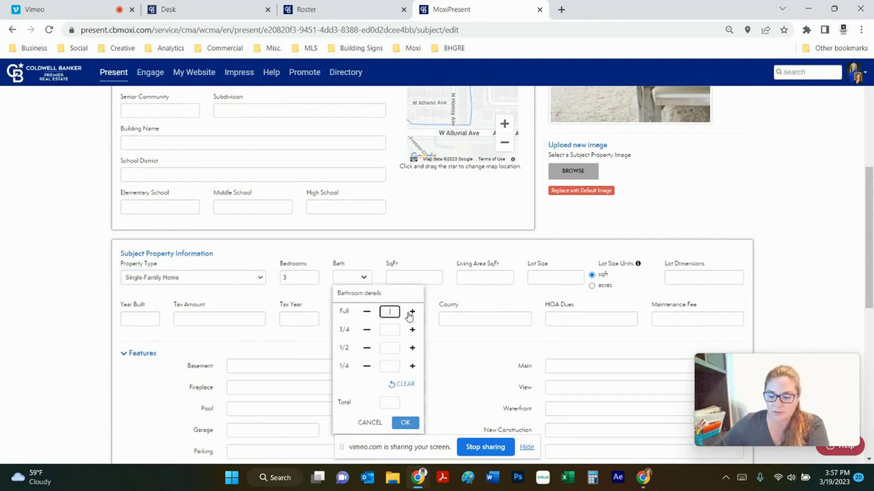
left_click(440, 279)
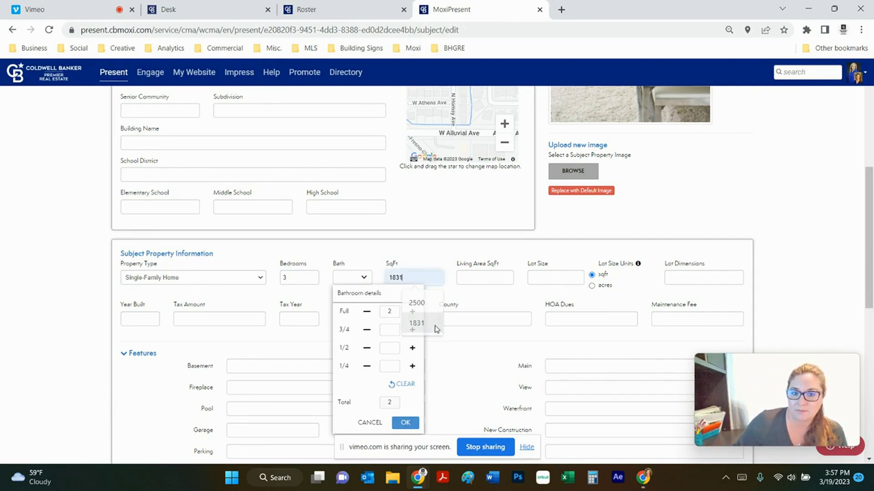
left_click(416, 323)
left_click(549, 278)
left_click(575, 301)
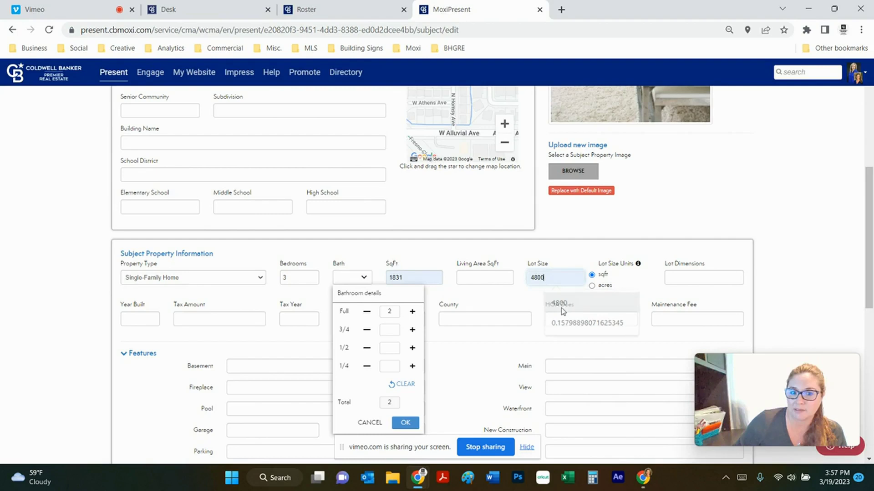
left_click(405, 423)
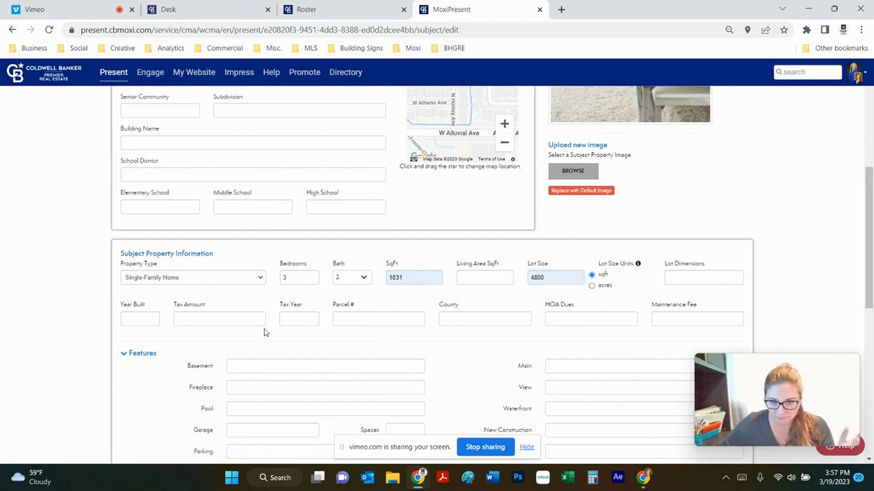
Enter 1994 as the year built and review the remaining property details.
left_click(130, 322)
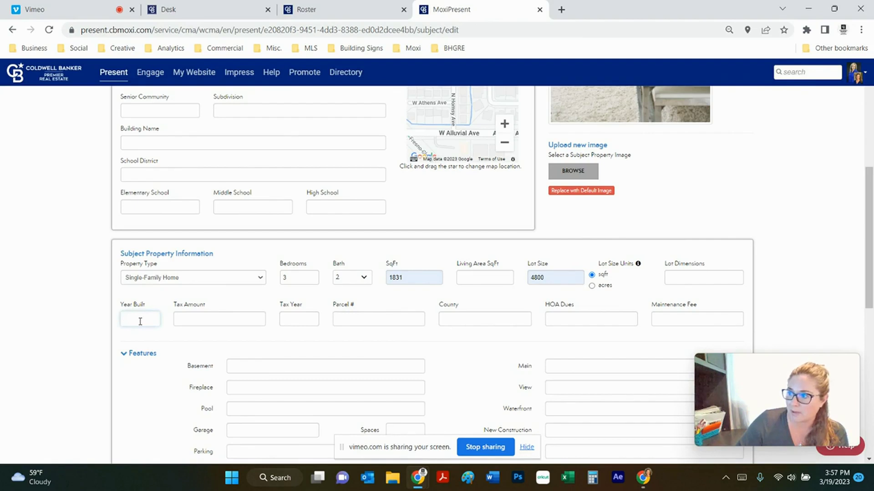
type("1994")
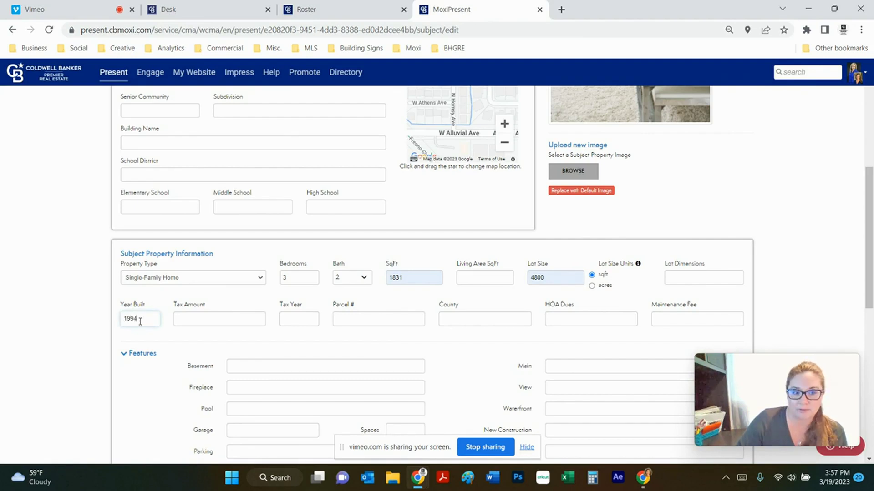
scroll(483, 319, "down", 3)
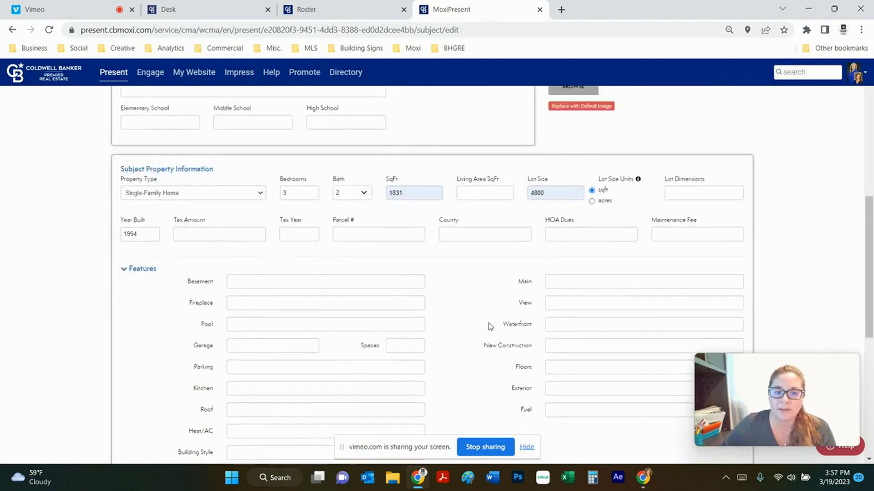
scroll(510, 278, "down", 6)
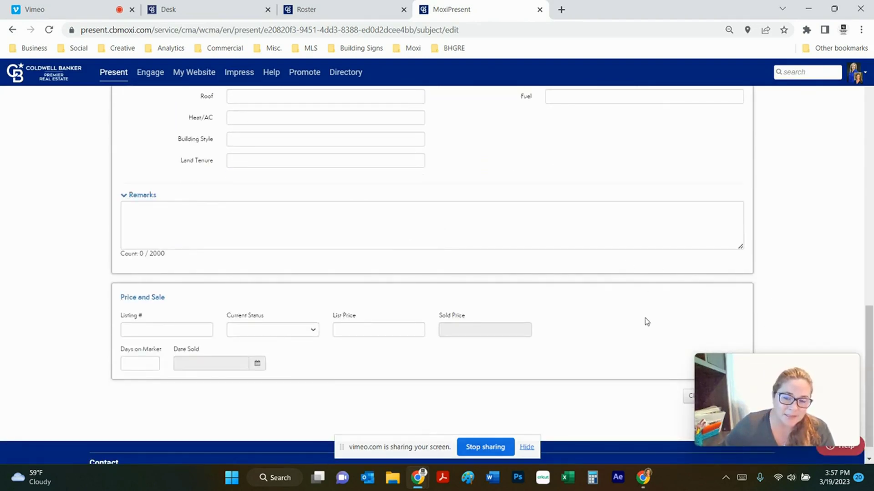
scroll(646, 319, "up", 1)
scroll(657, 287, "down", 2)
left_click_drag(749, 369, 112, 378)
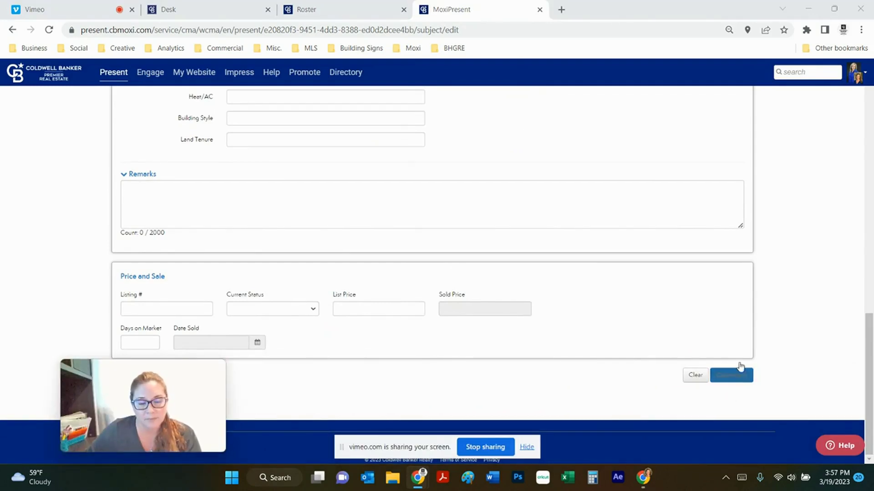
scroll(642, 365, "up", 5)
scroll(641, 365, "up", 10)
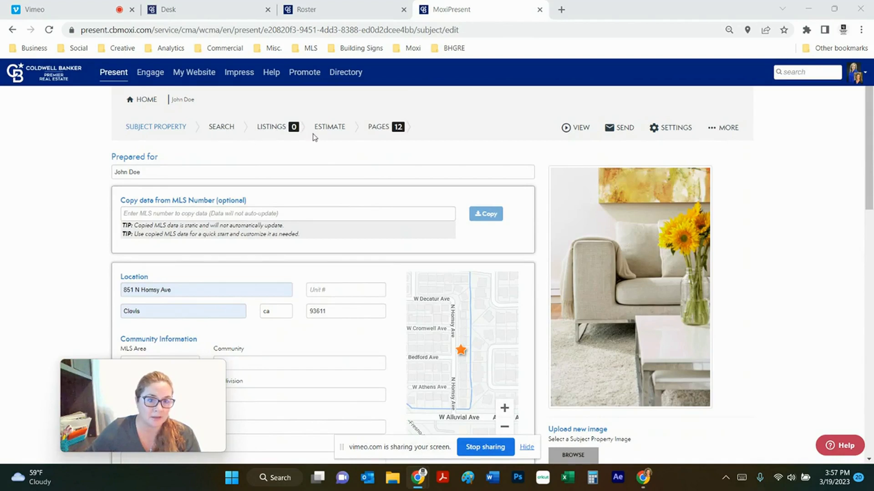
Search comparables, excluding Other, Canceled, Sale Fail, Expired and Off Market statuses, leaving 73 results.
left_click(229, 129)
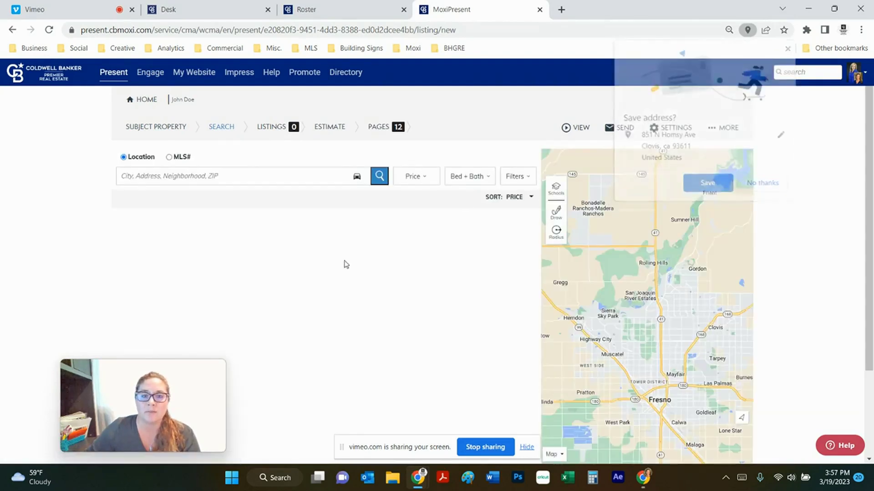
left_click_drag(115, 388, 746, 385)
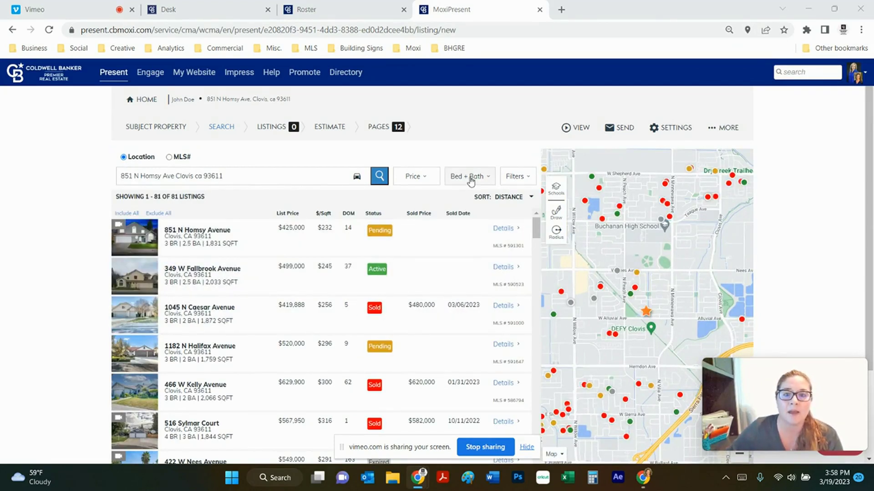
left_click(521, 179)
scroll(173, 318, "down", 2)
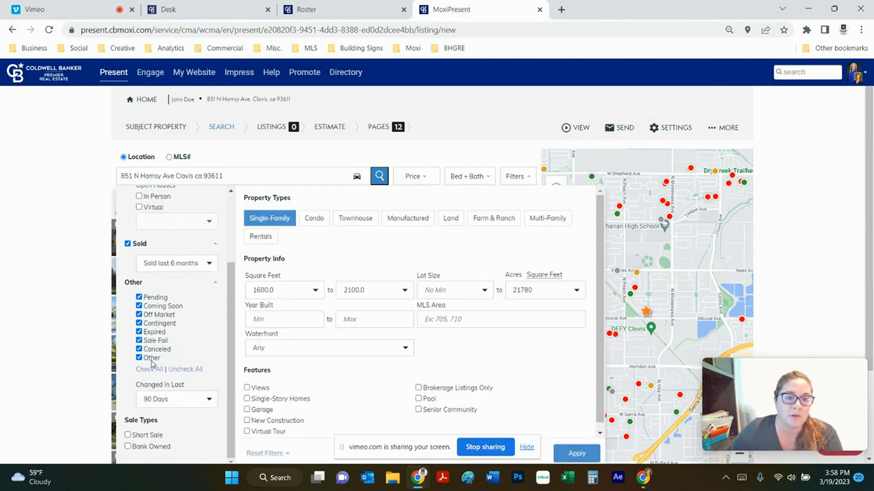
left_click(139, 357)
left_click(139, 349)
left_click(139, 341)
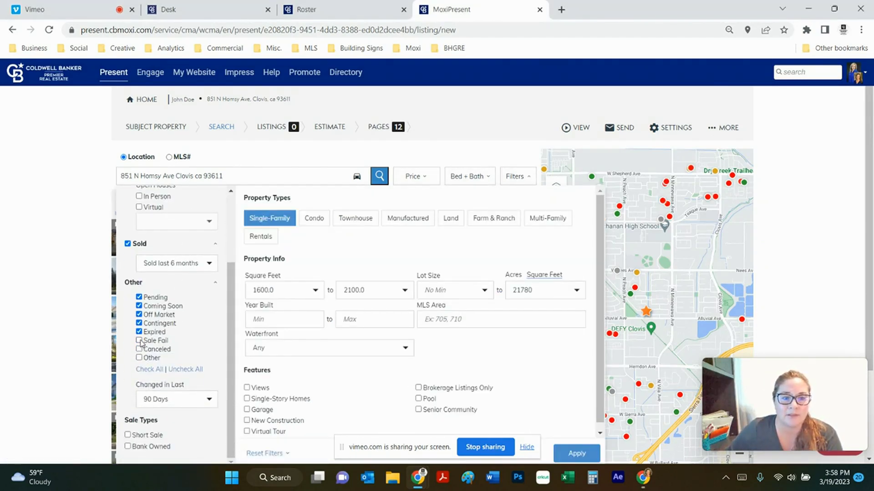
left_click(140, 332)
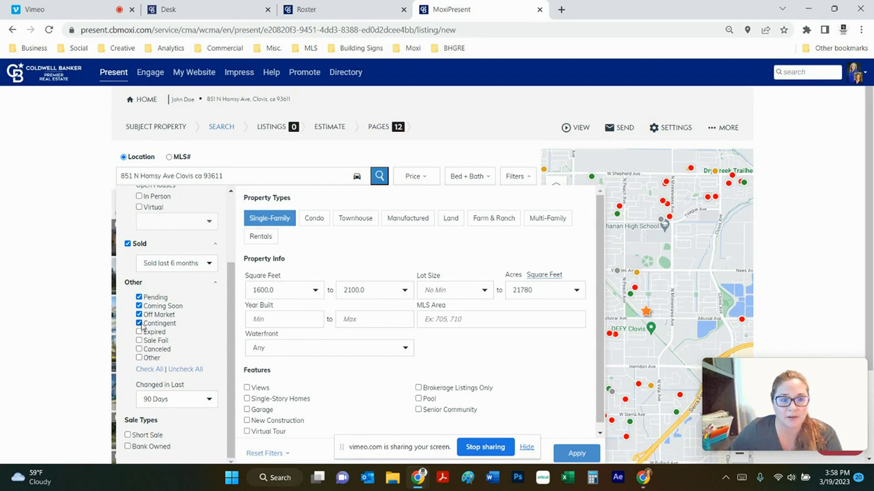
left_click(139, 315)
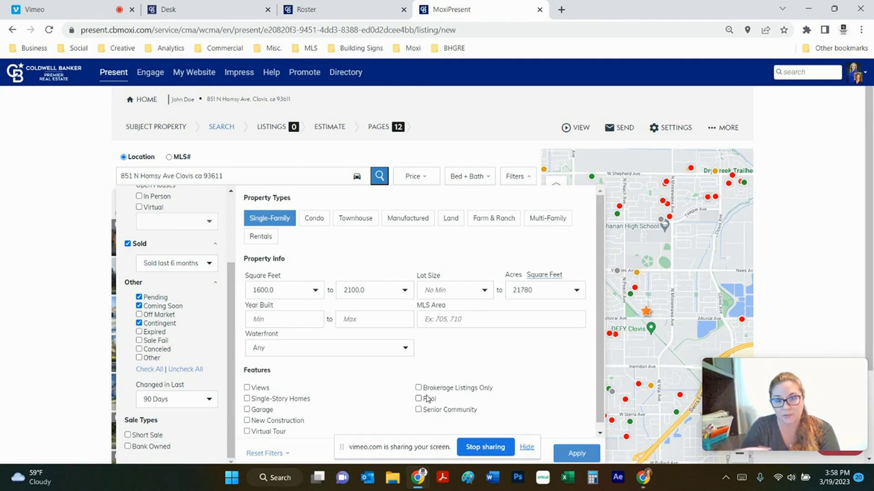
left_click(572, 457)
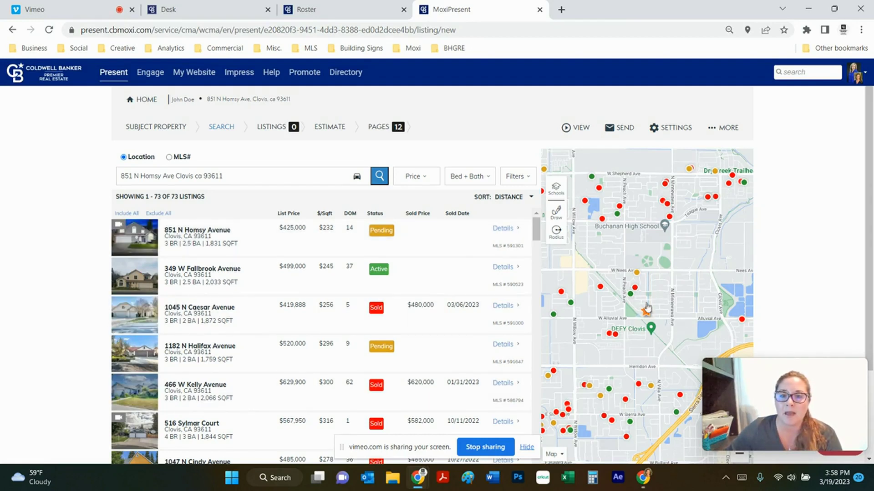
Add the subject home and the next two nearby listings to the chosen comparables.
left_click(262, 238)
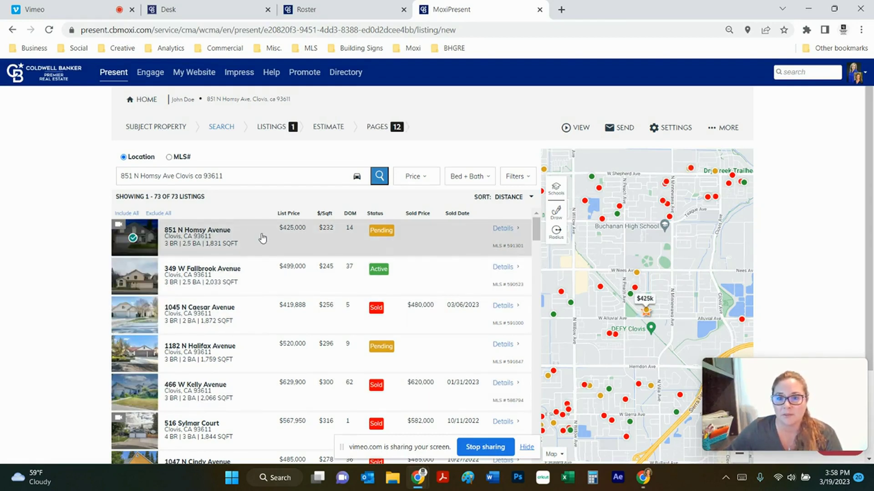
left_click(253, 356)
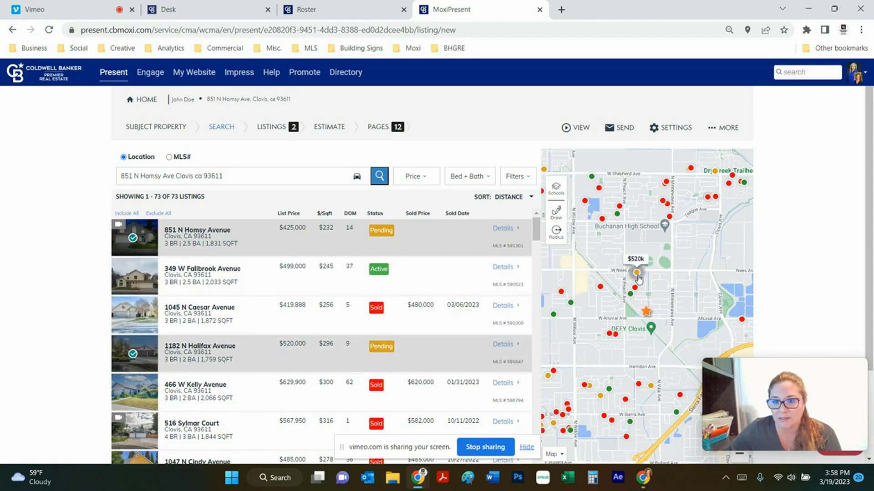
scroll(295, 368, "down", 4)
left_click(248, 379)
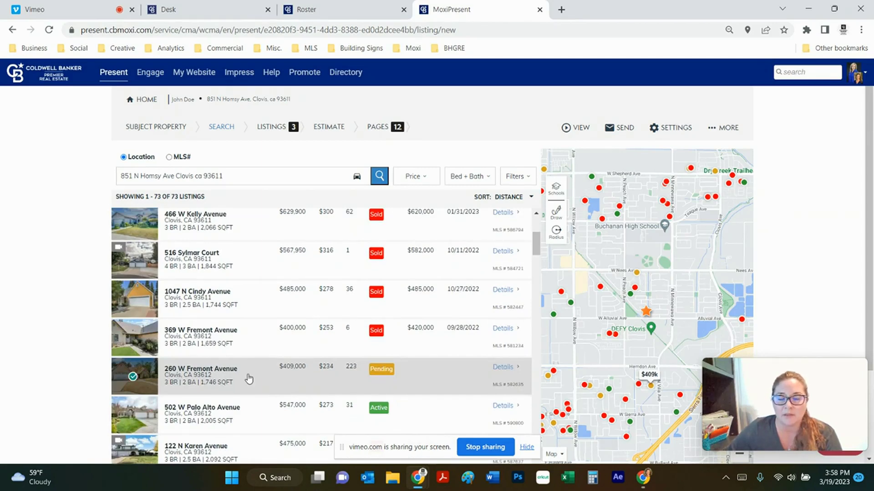
scroll(248, 345, "up", 3)
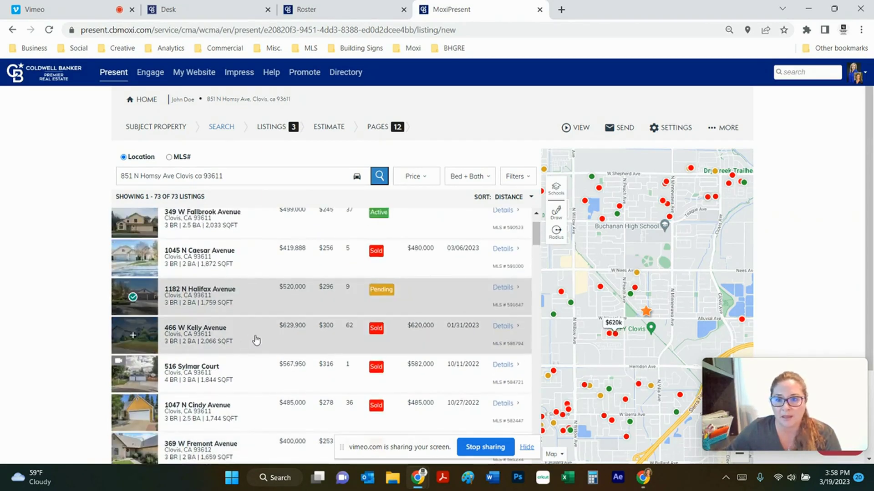
Check two listings' details, then include three more comparables, bringing the listings count to 6.
left_click(276, 269)
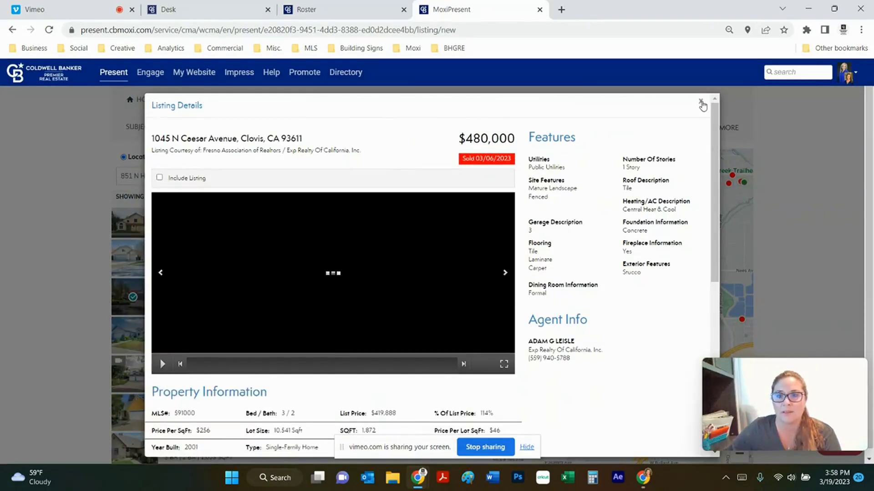
left_click(698, 104)
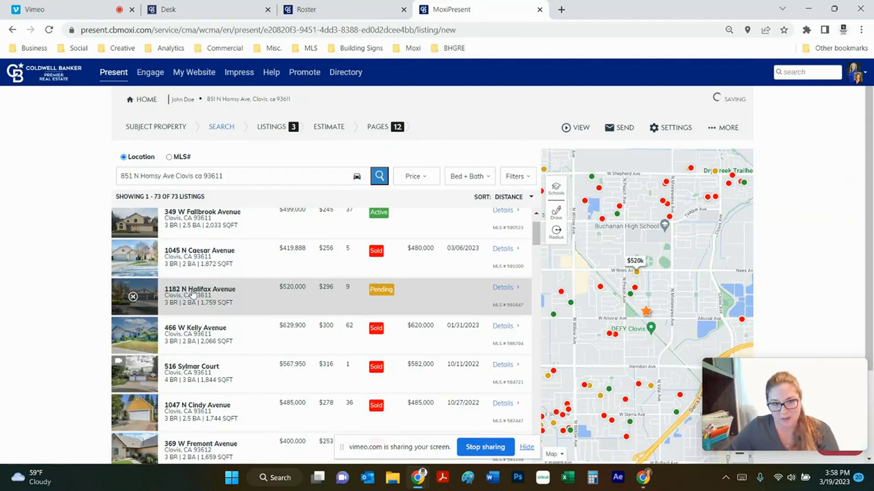
left_click(215, 256)
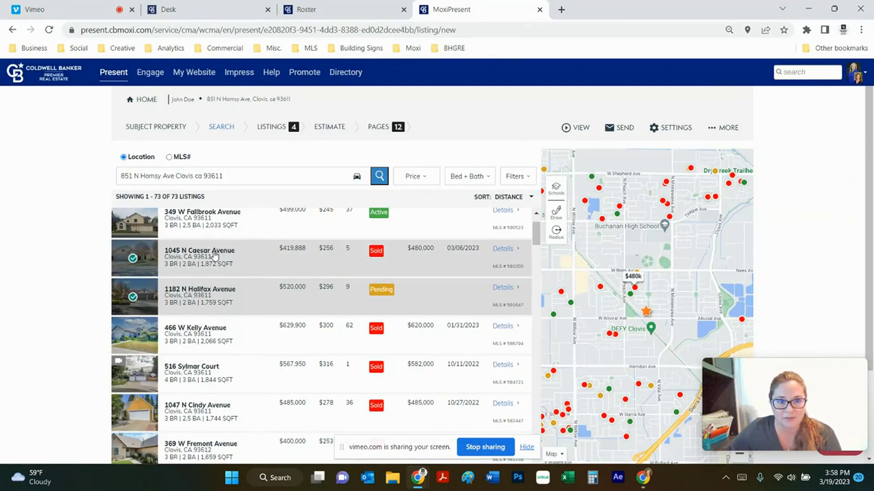
scroll(361, 263, "up", 1)
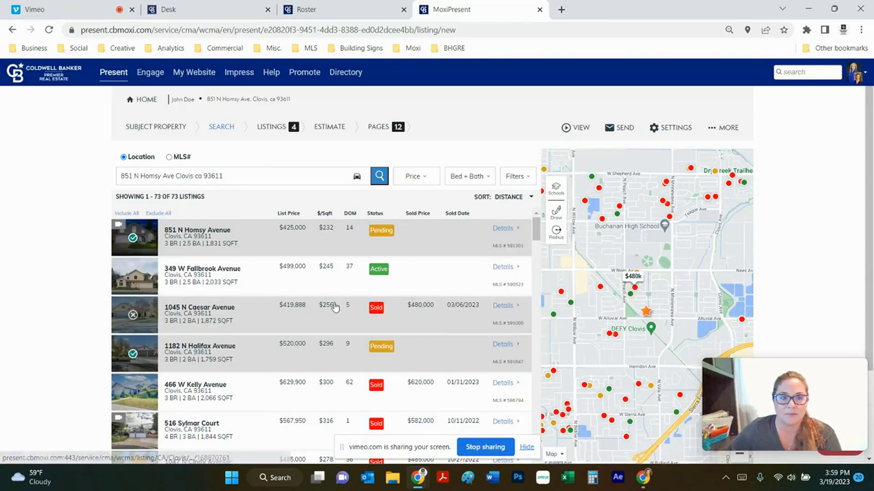
scroll(310, 296, "down", 2)
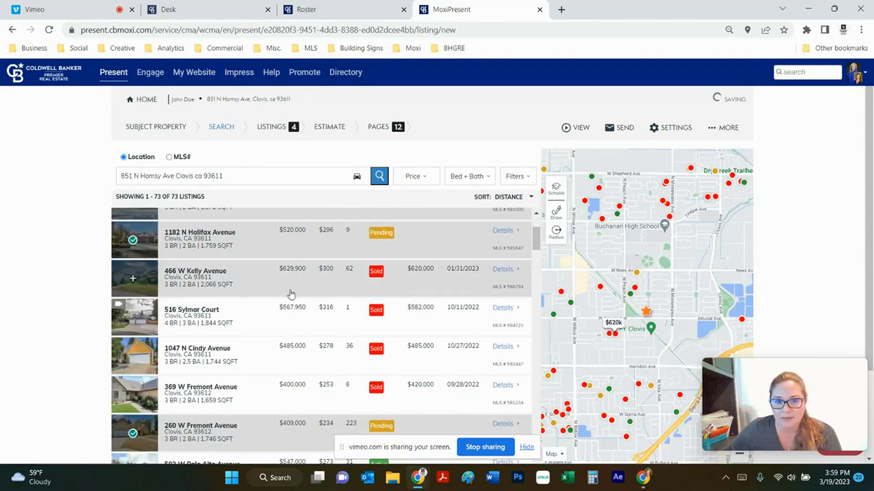
left_click(280, 280)
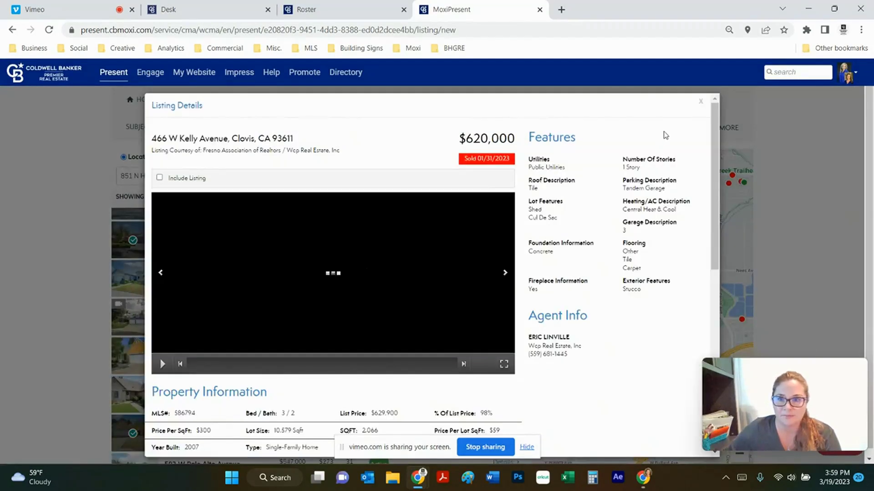
key("Escape")
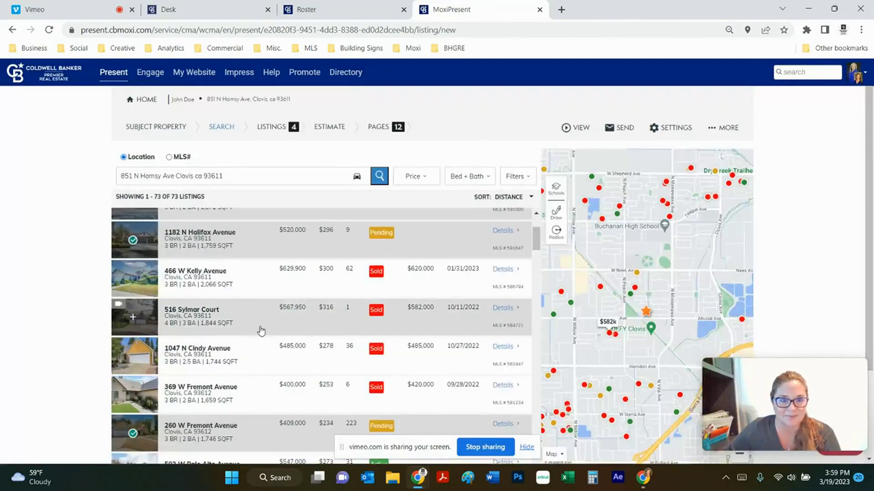
left_click(264, 331)
left_click(268, 359)
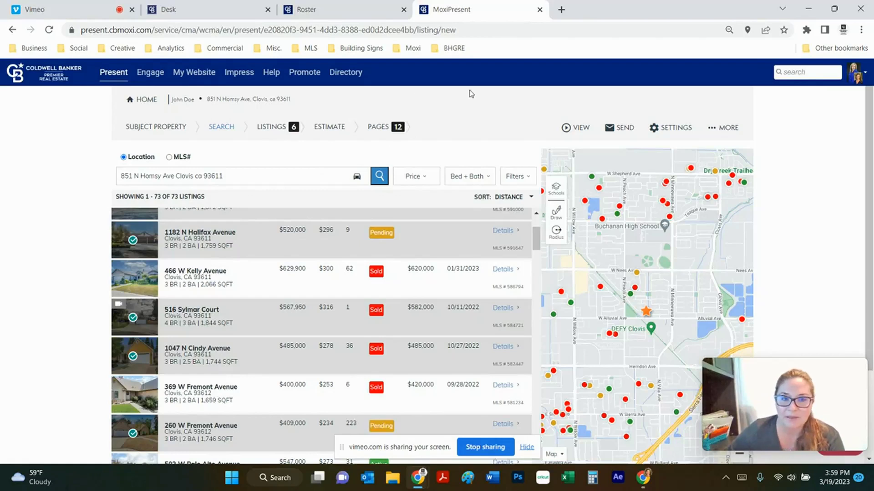
Review the Estimate step's pricing stats and listings summary, showing a $515,667 estimated market value.
left_click(331, 133)
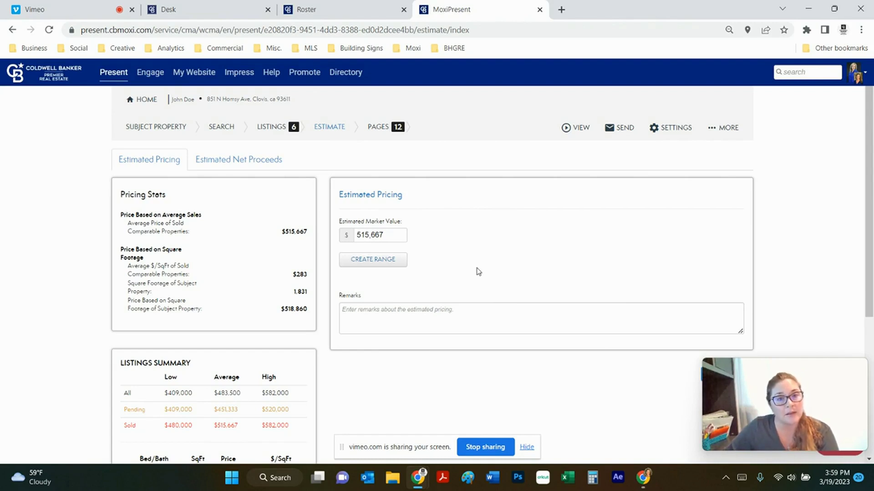
scroll(275, 334, "down", 1)
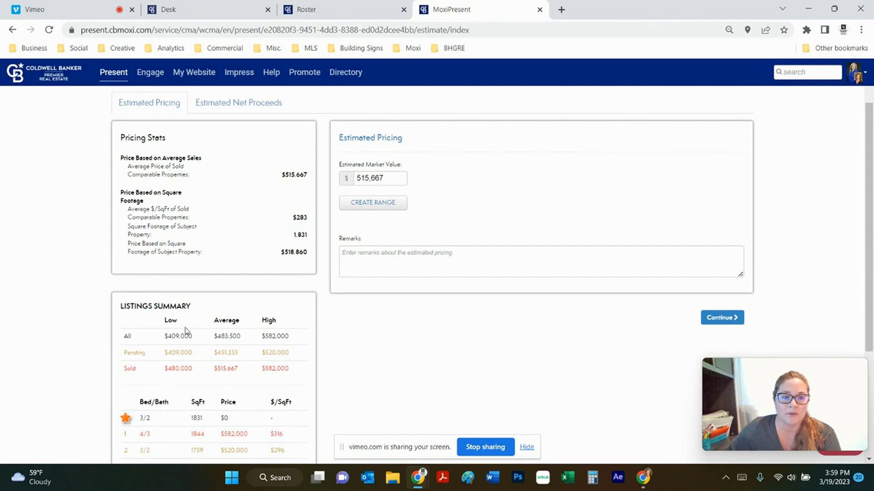
scroll(185, 332, "down", 2)
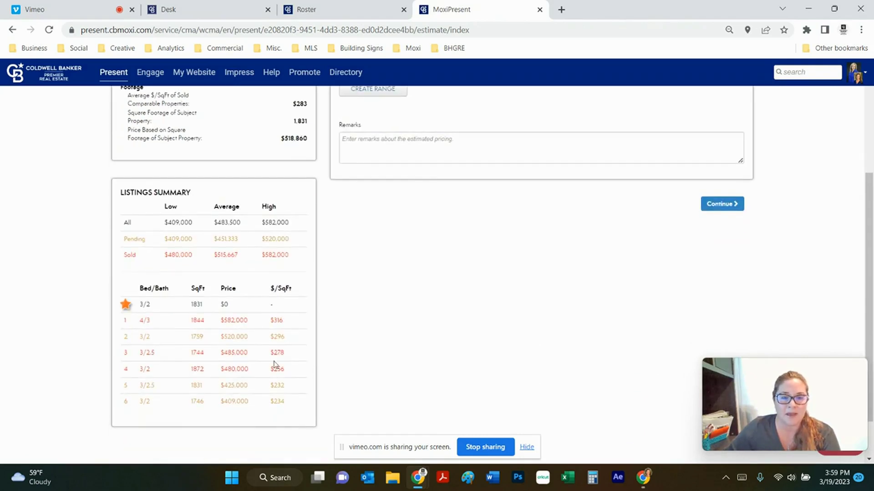
scroll(579, 316, "up", 3)
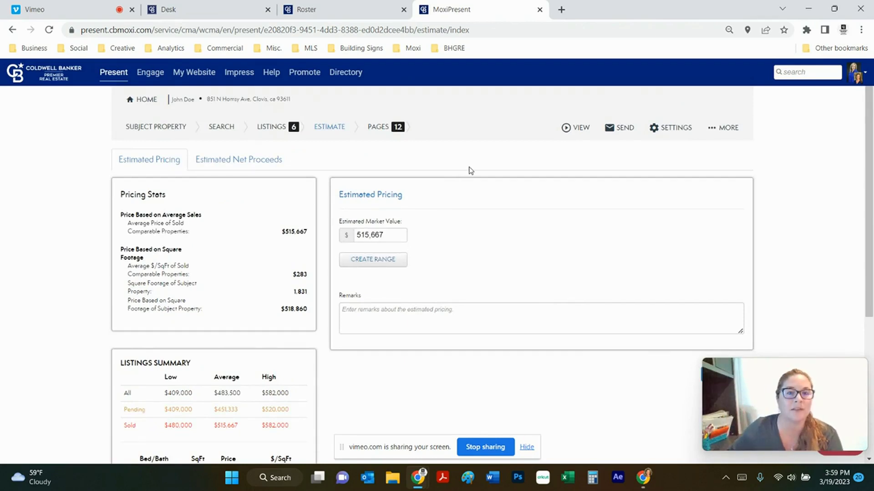
Preview the Price & Days on Market page, briefly reorder it, then remove it, leaving 11 pages.
left_click(382, 128)
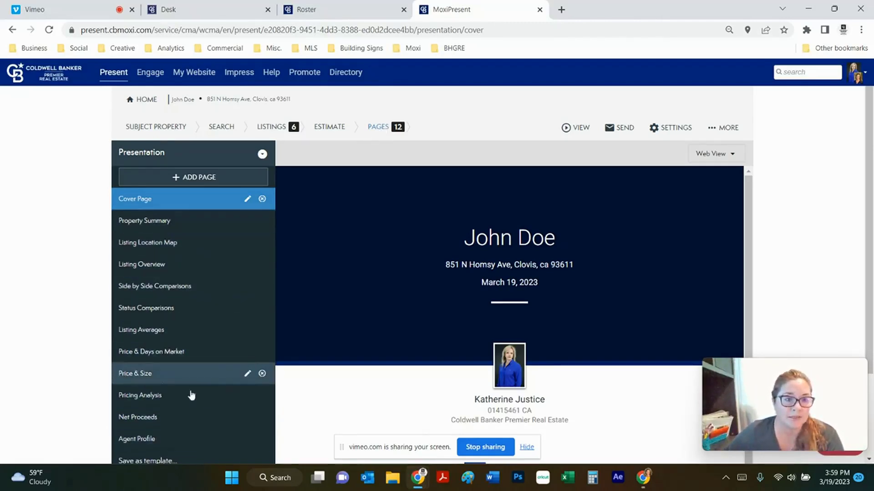
scroll(168, 361, "down", 3)
scroll(168, 361, "up", 3)
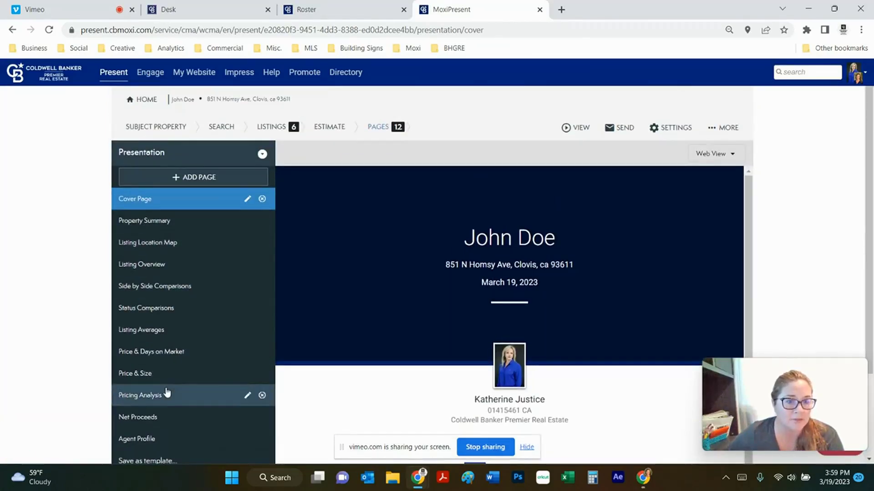
left_click(165, 359)
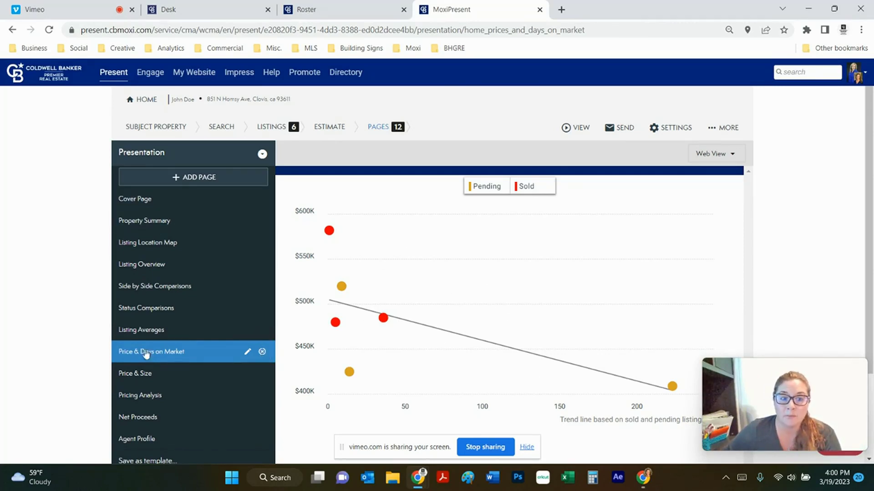
left_click_drag(145, 354, 148, 292)
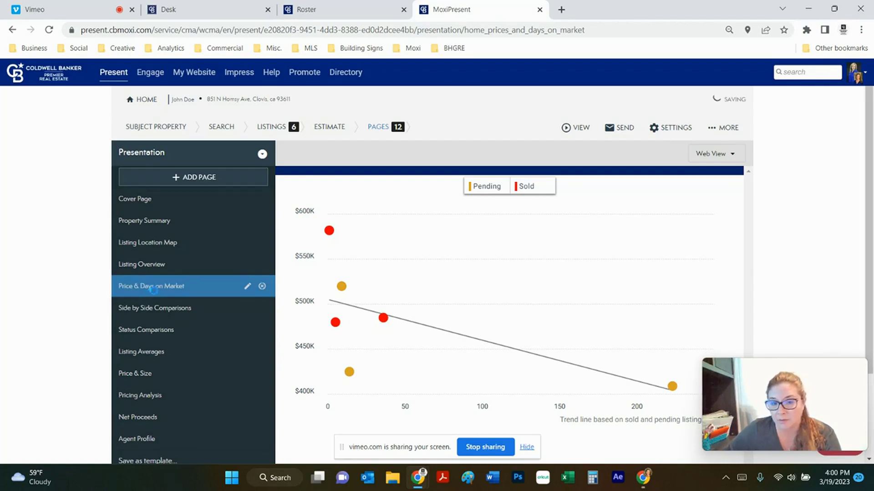
left_click_drag(129, 292, 129, 361)
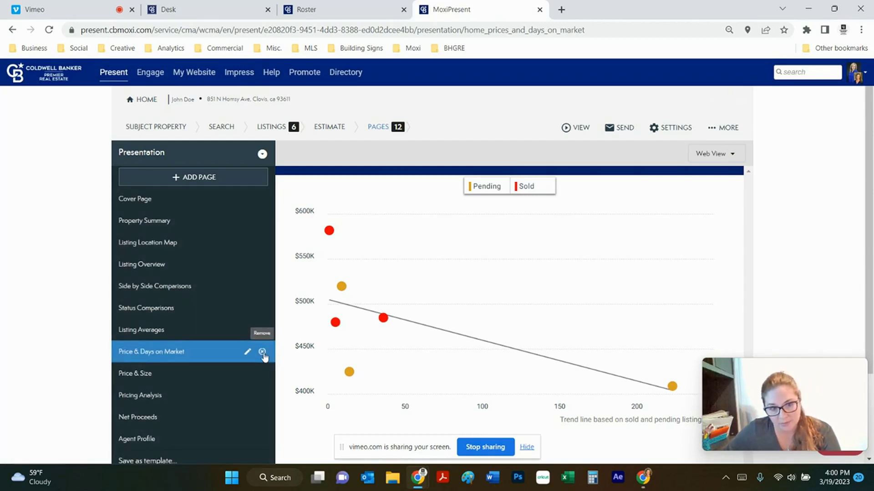
left_click(262, 353)
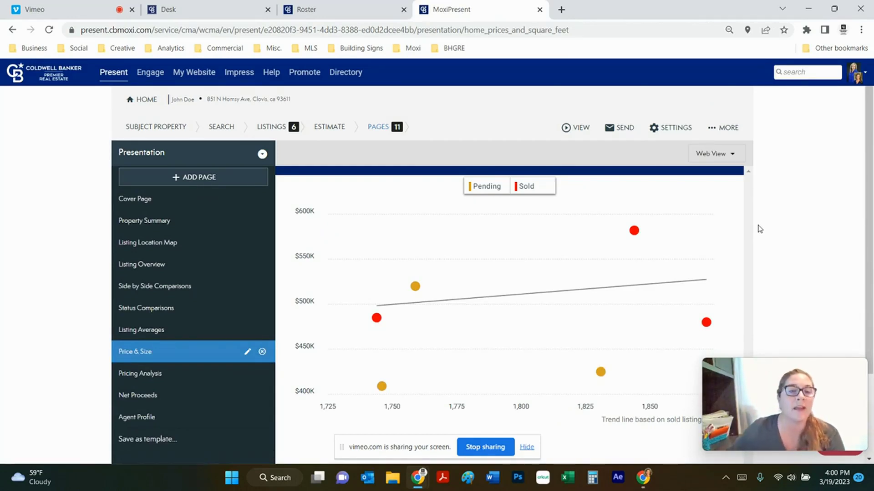
Add CBPRE Listing Syndication pages 1–4 from the Brokerage Pages library.
left_click(194, 182)
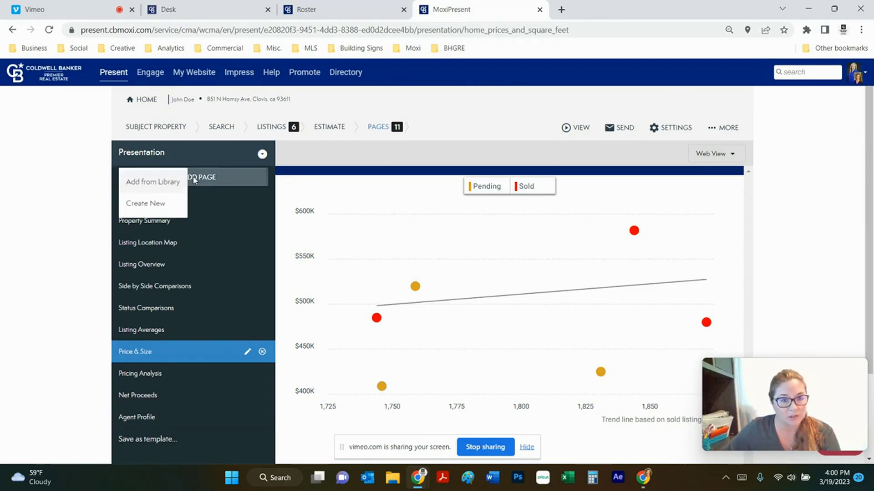
left_click(168, 184)
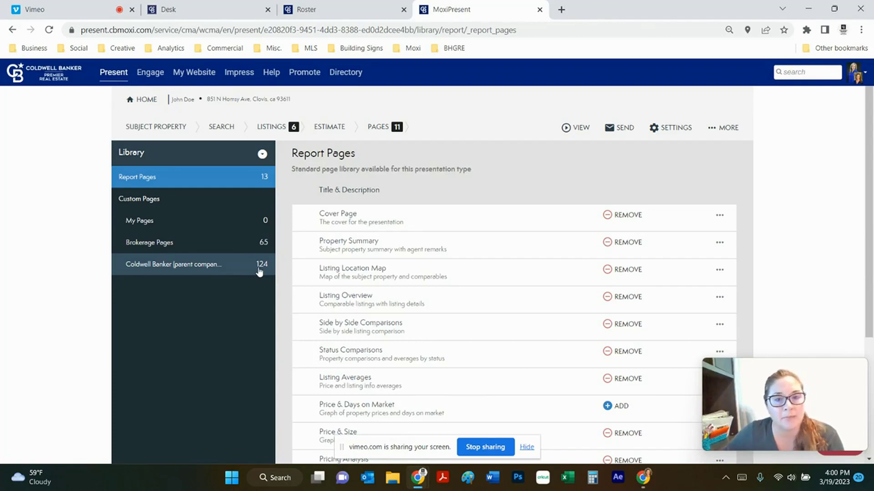
left_click(207, 246)
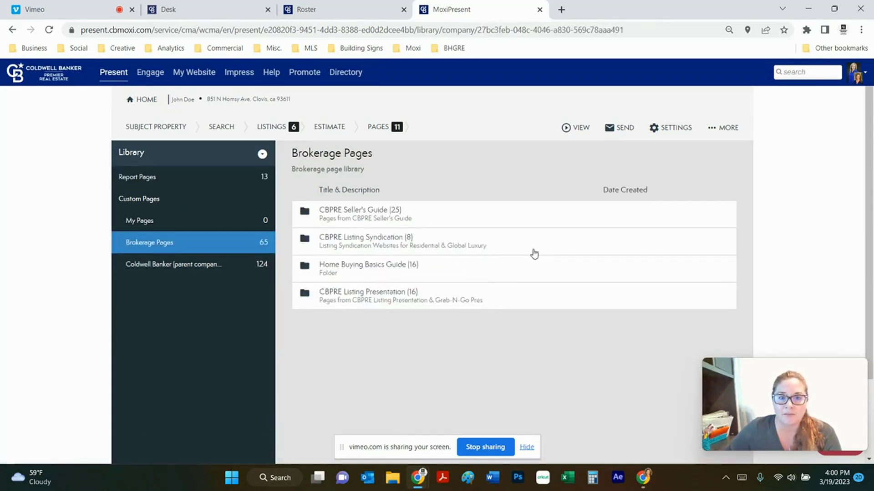
left_click(351, 242)
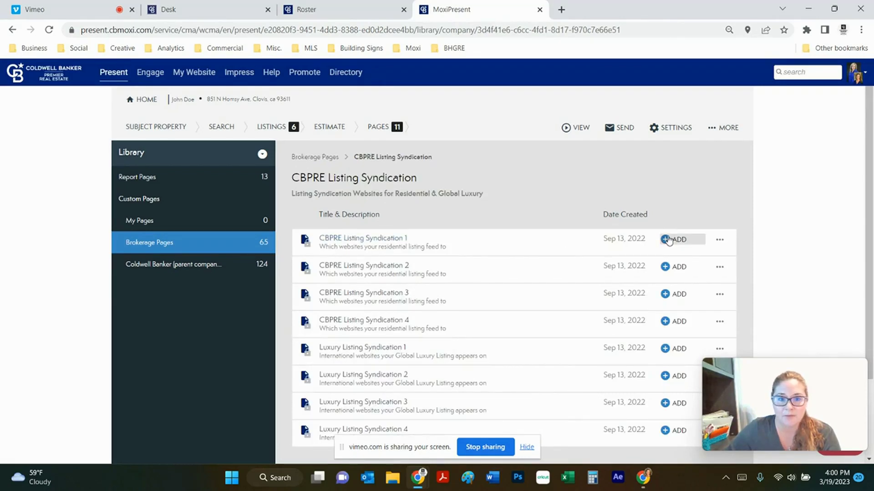
left_click(668, 240)
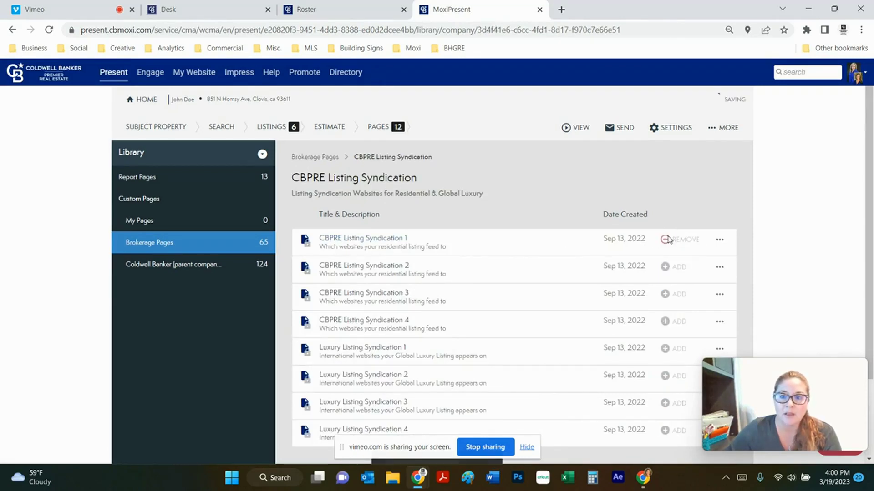
left_click(664, 268)
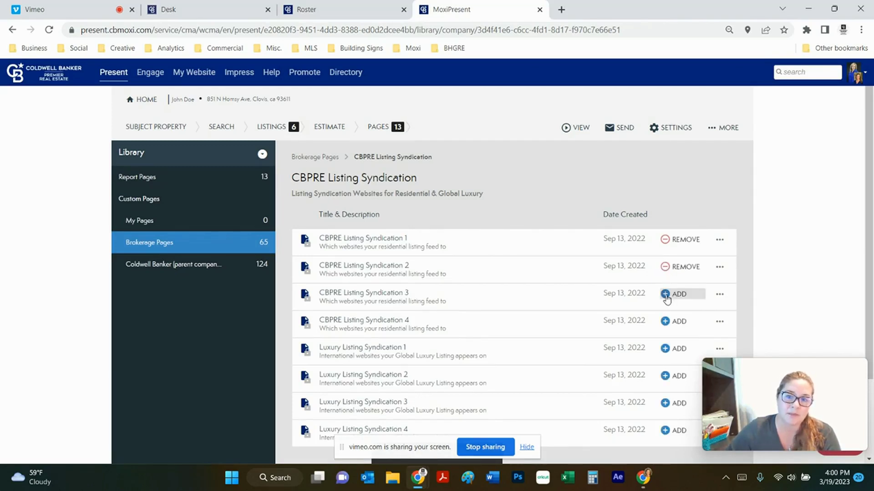
left_click(665, 295)
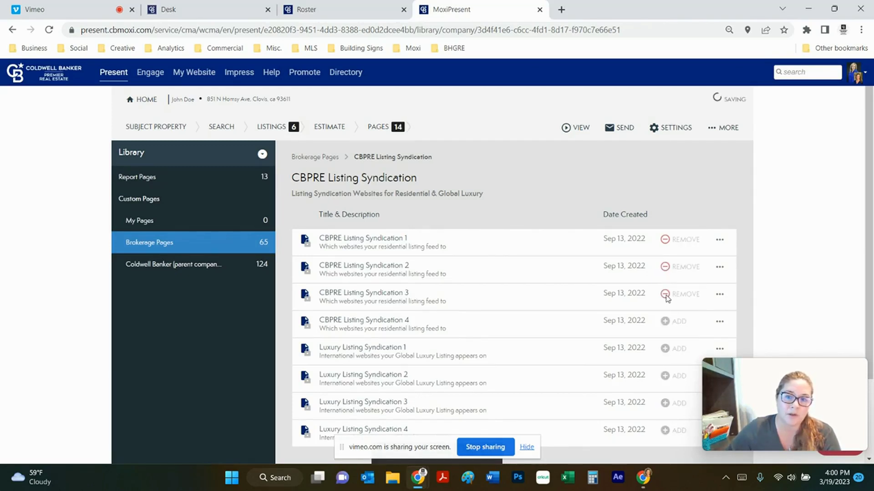
left_click(665, 323)
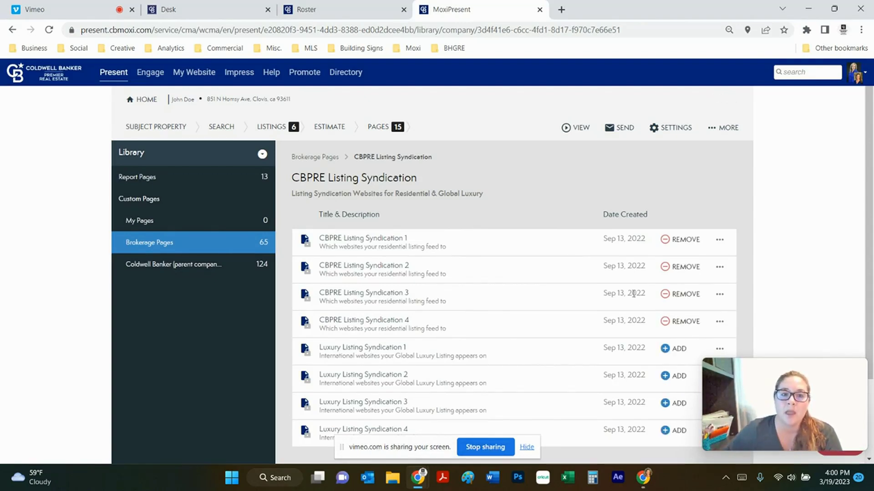
Preview Price & Size, CBPRE Listing Syndication 1–3, Listing Averages, then Status Comparisons.
left_click(378, 128)
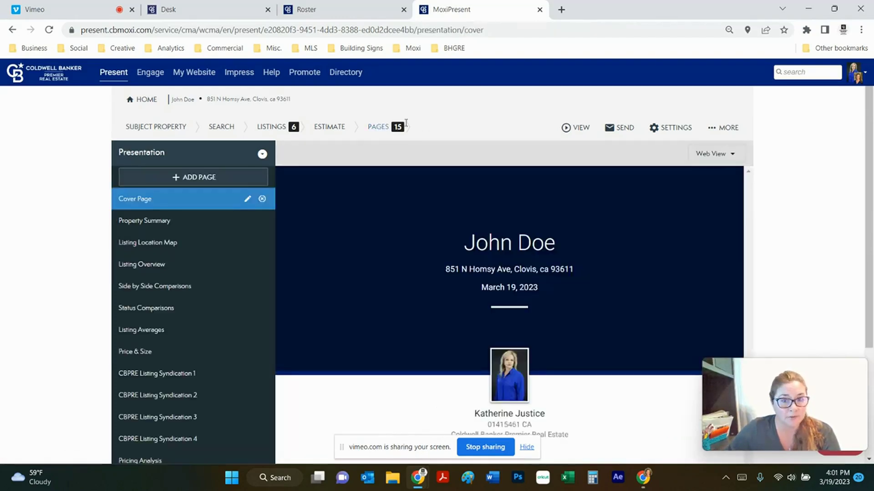
scroll(146, 240, "down", 3)
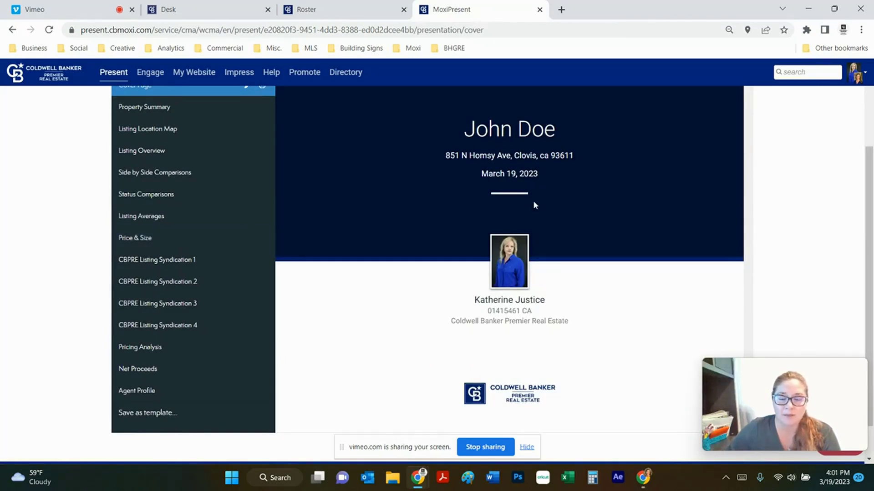
left_click(131, 246)
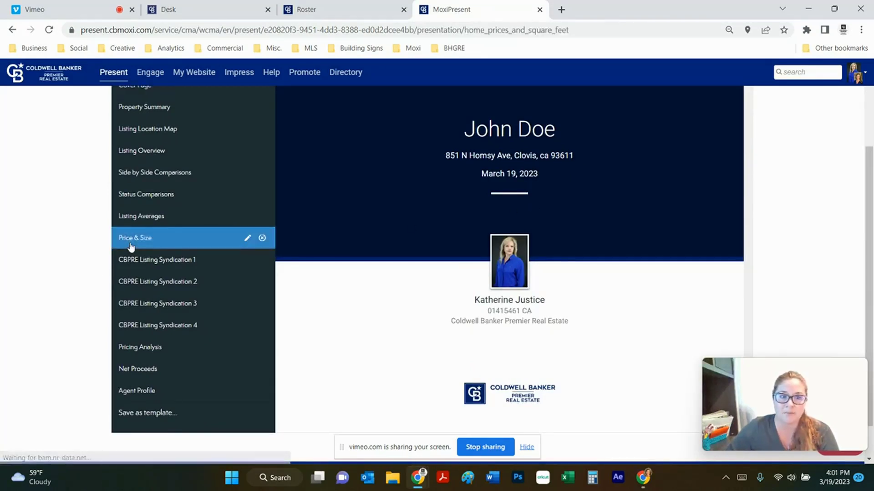
left_click(142, 268)
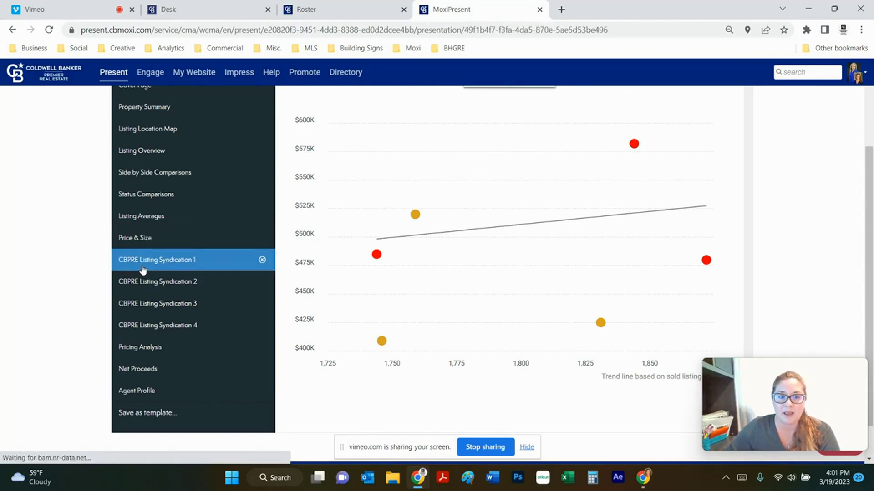
left_click(138, 285)
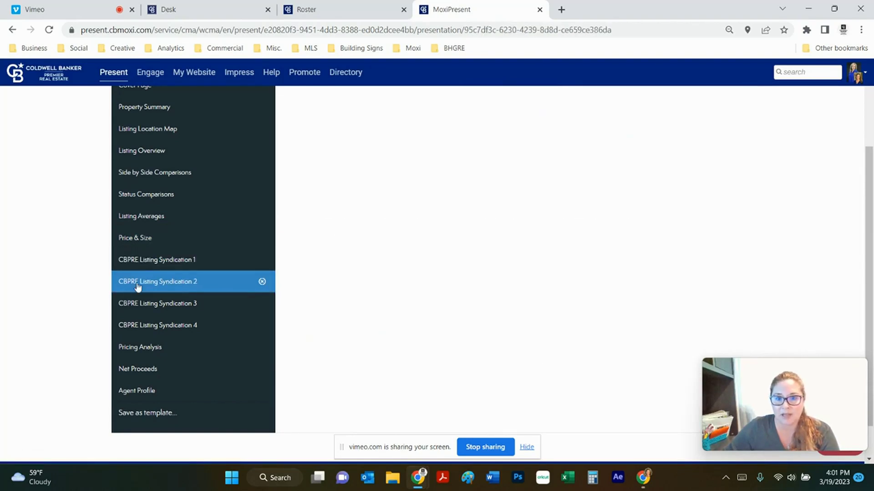
left_click(135, 305)
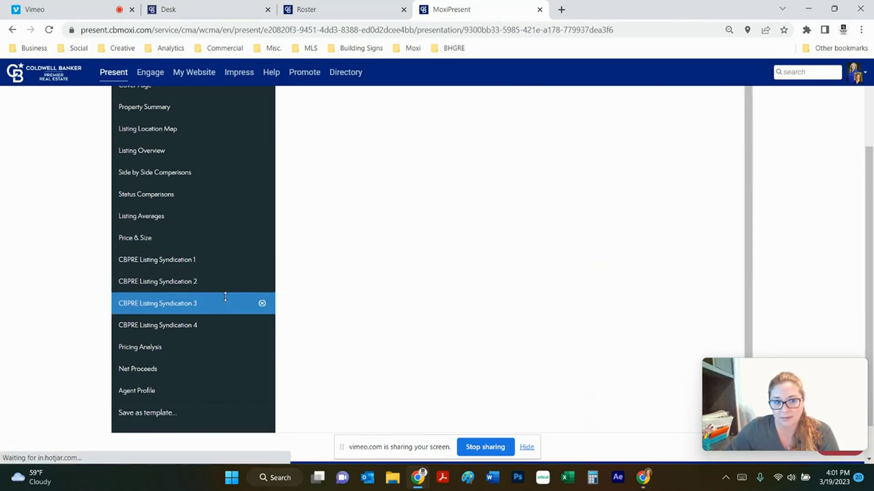
scroll(153, 343, "up", 3)
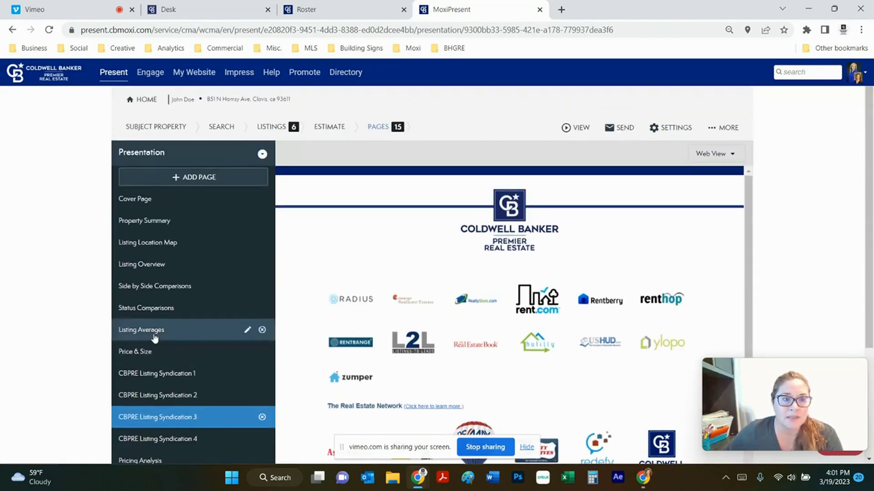
left_click(161, 329)
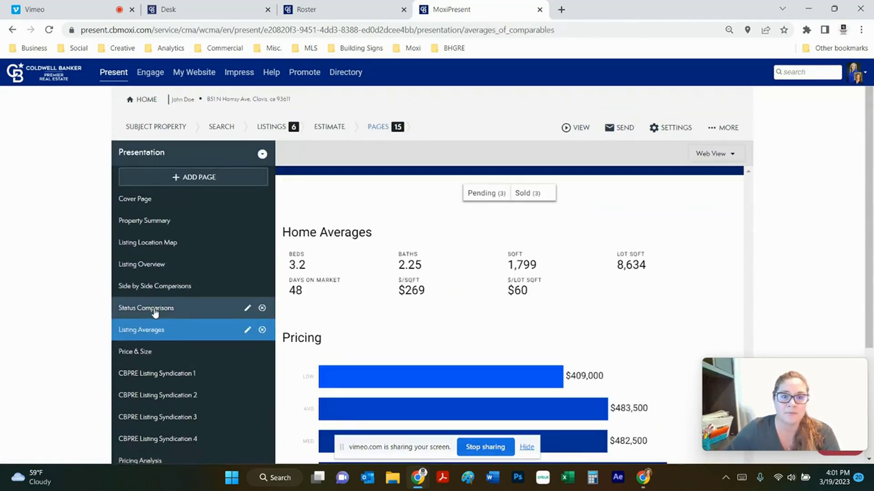
left_click(156, 308)
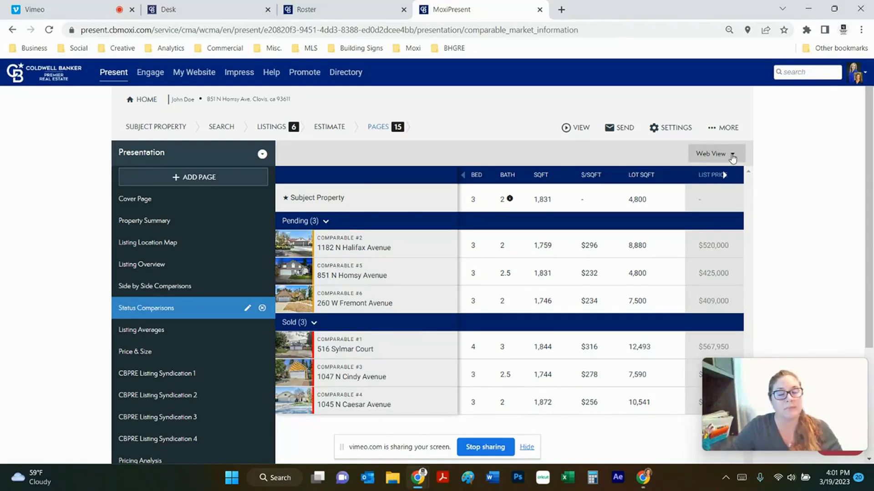
Show the Status Comparisons page in Print View with portrait layout and scroll through it.
left_click(732, 157)
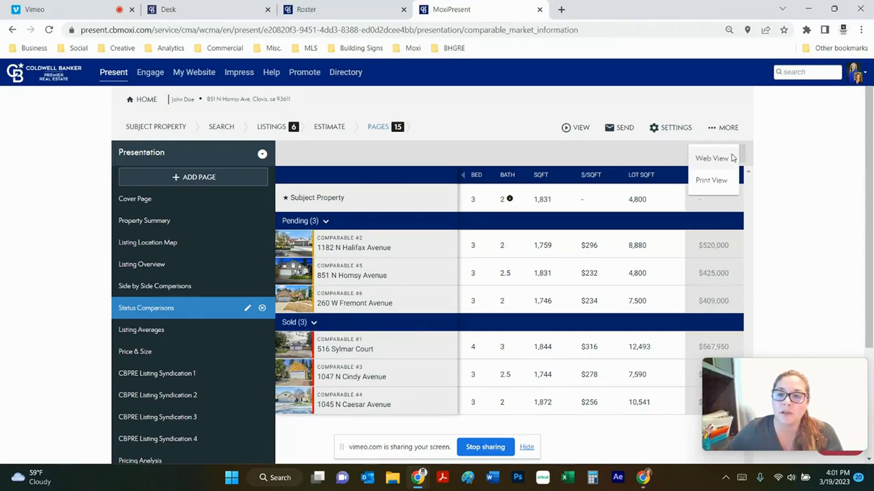
left_click(716, 180)
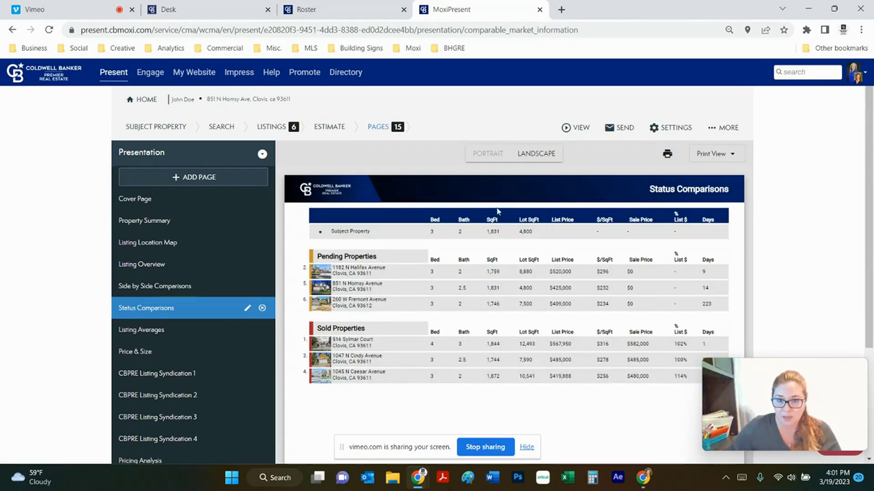
left_click(483, 156)
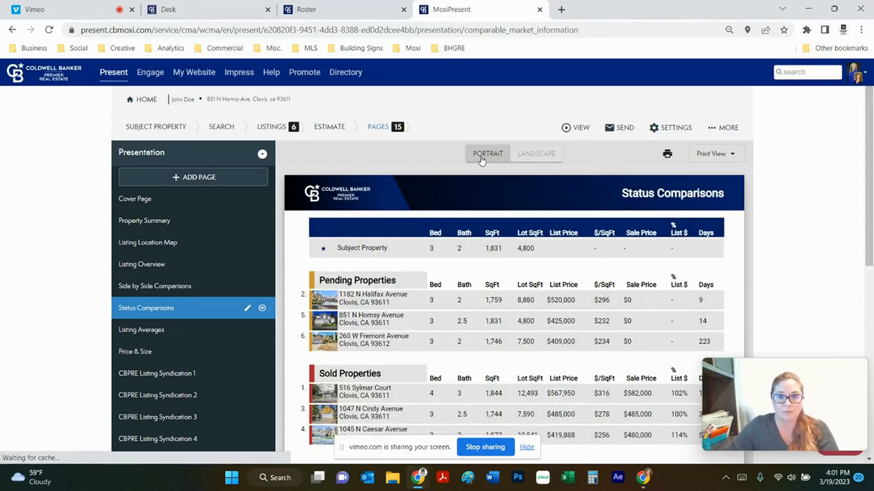
scroll(614, 234, "down", 9)
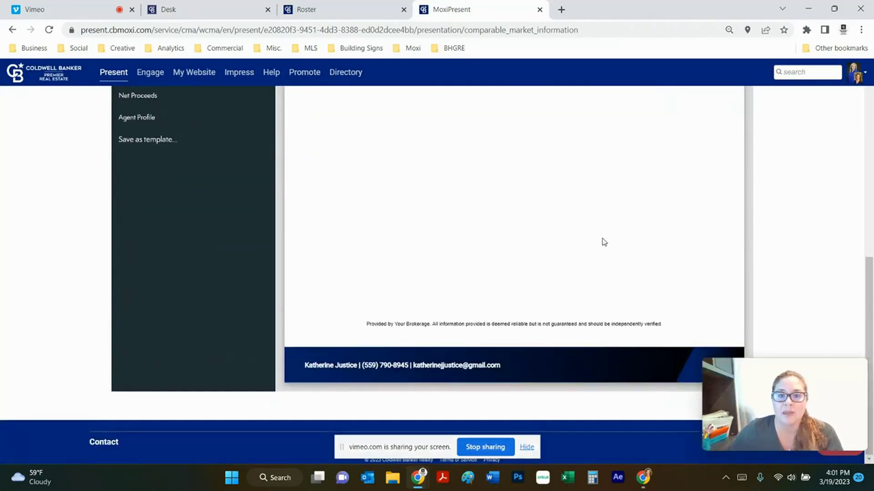
scroll(604, 241, "up", 5)
scroll(603, 242, "up", 3)
scroll(585, 241, "down", 10)
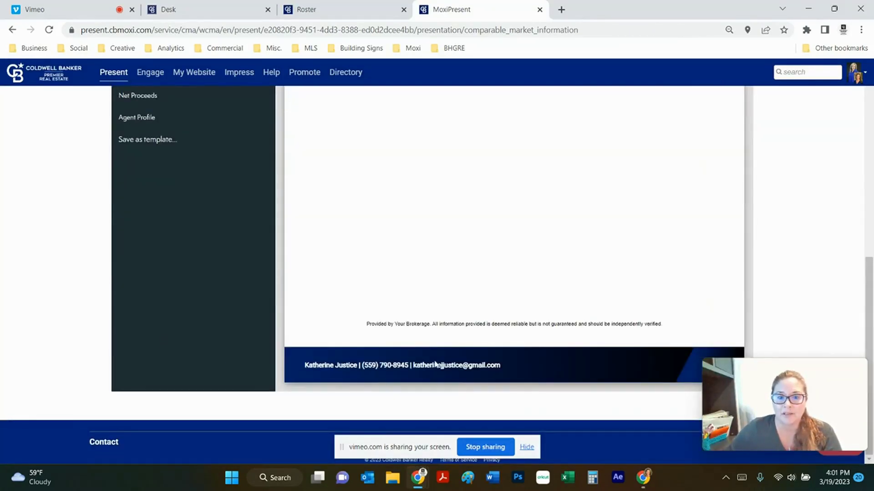
scroll(628, 327, "up", 10)
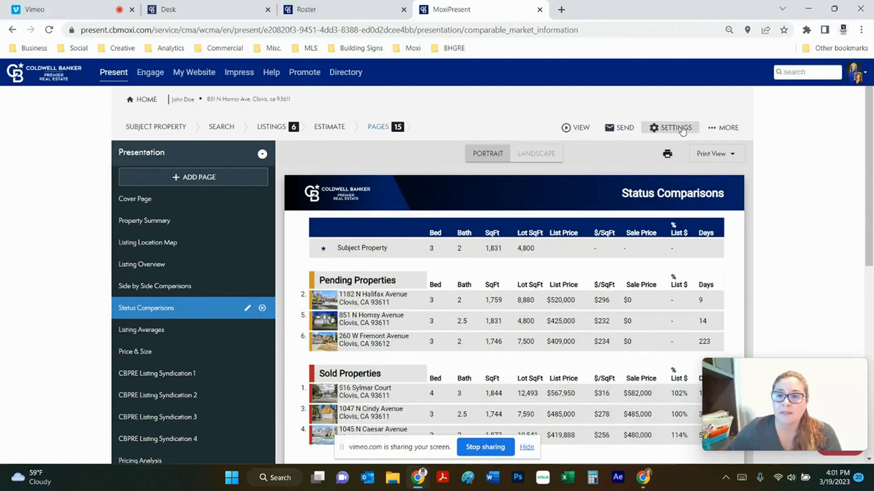
Generate the whole presentation as a Print - Portrait PDF.
left_click(580, 133)
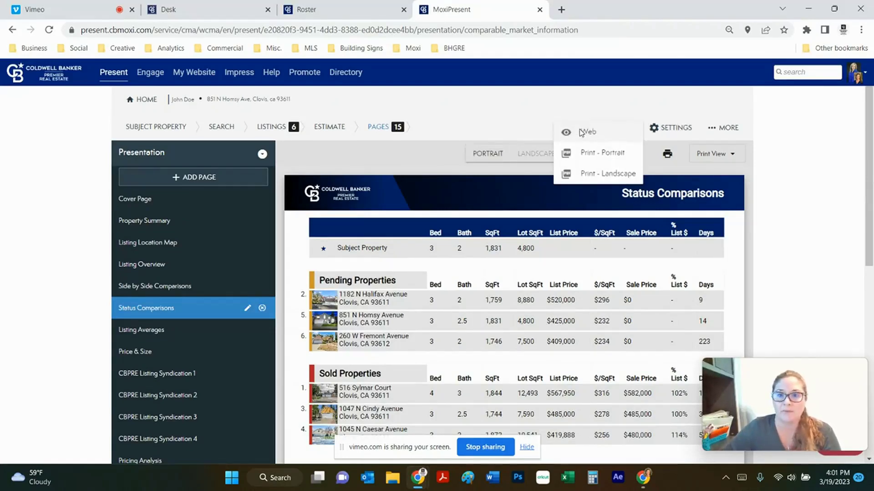
left_click(593, 157)
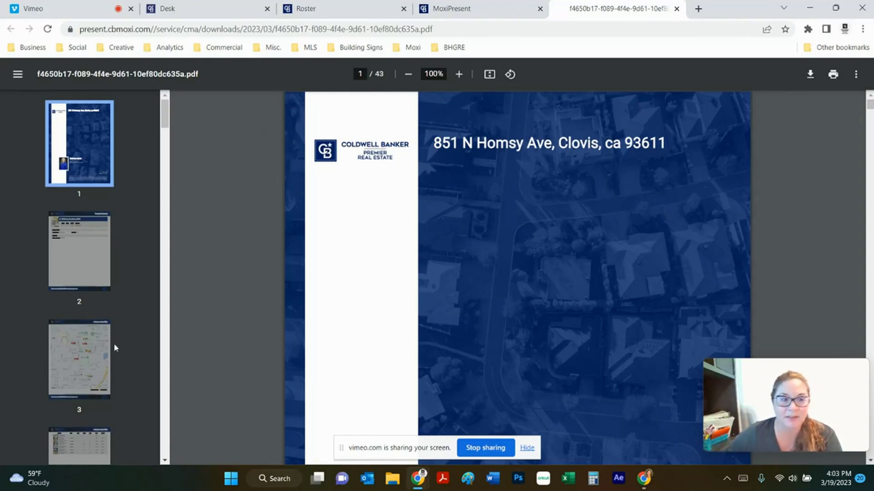
Browse the Property Summary and Listing Location Map, then jump to page 6's Comparable #1 photos.
scroll(83, 236, "down", 1)
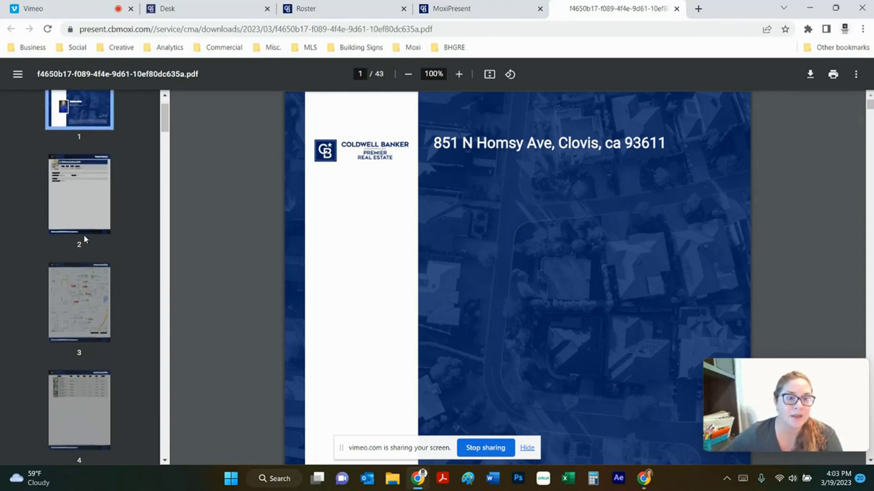
left_click(106, 203)
key("Down")
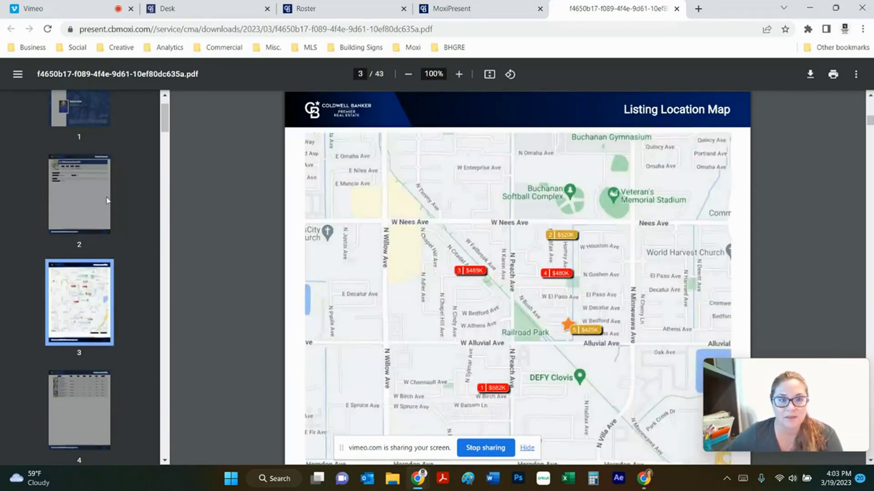
left_click(108, 200)
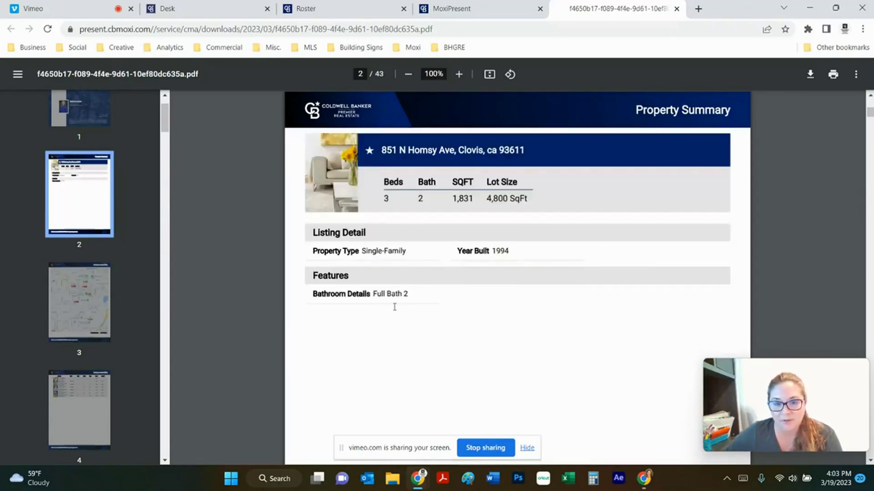
left_click(80, 302)
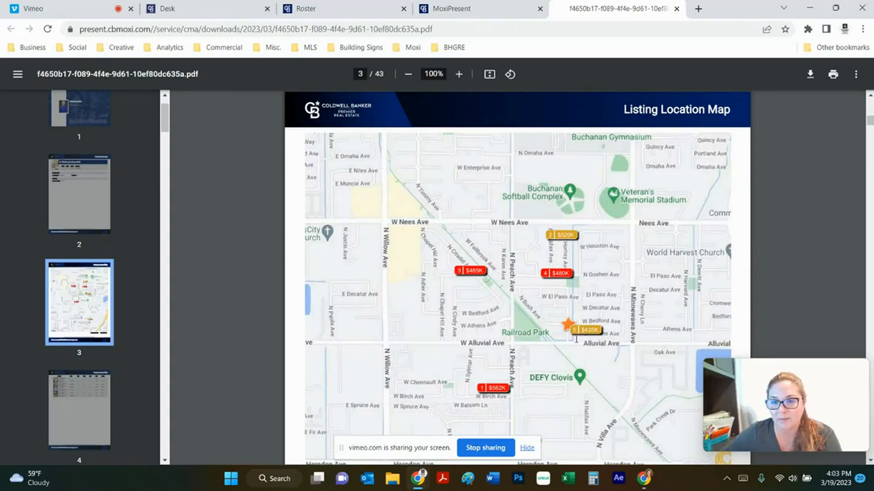
scroll(409, 350, "down", 1)
scroll(76, 234, "down", 8)
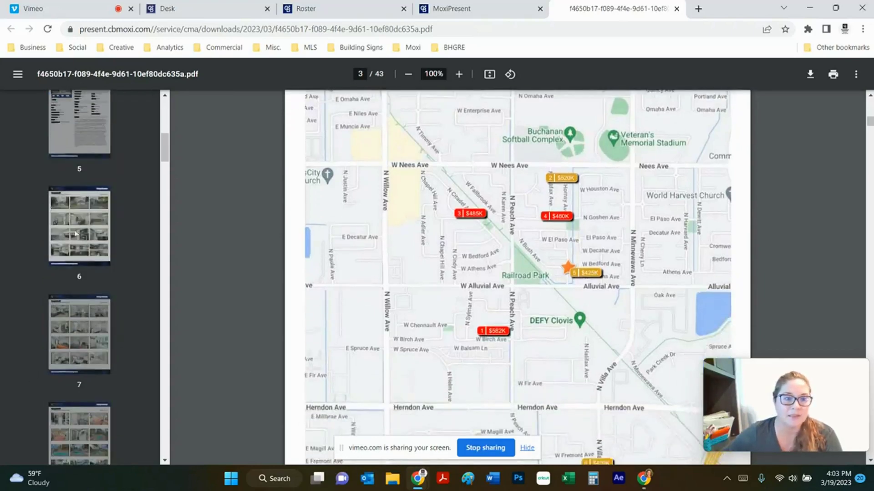
left_click(76, 234)
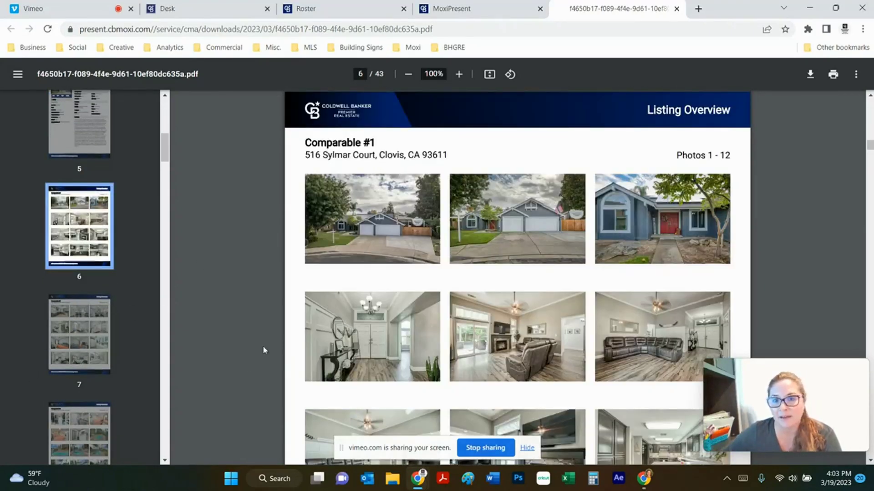